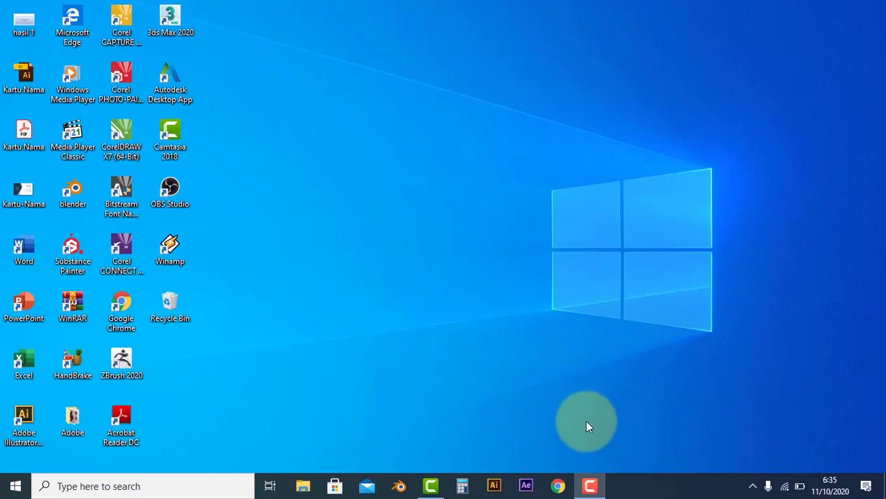
- Search Chrome for 'free font download' and scroll through the search results
click(556, 487)
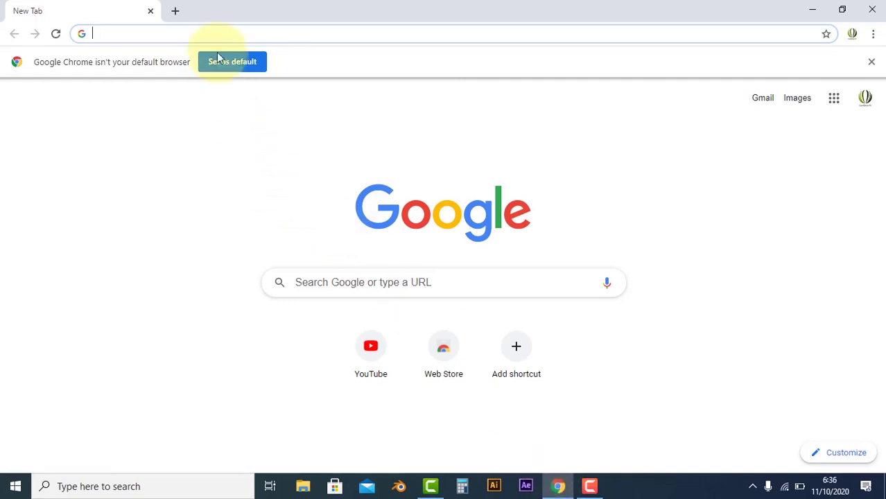
text(fr)
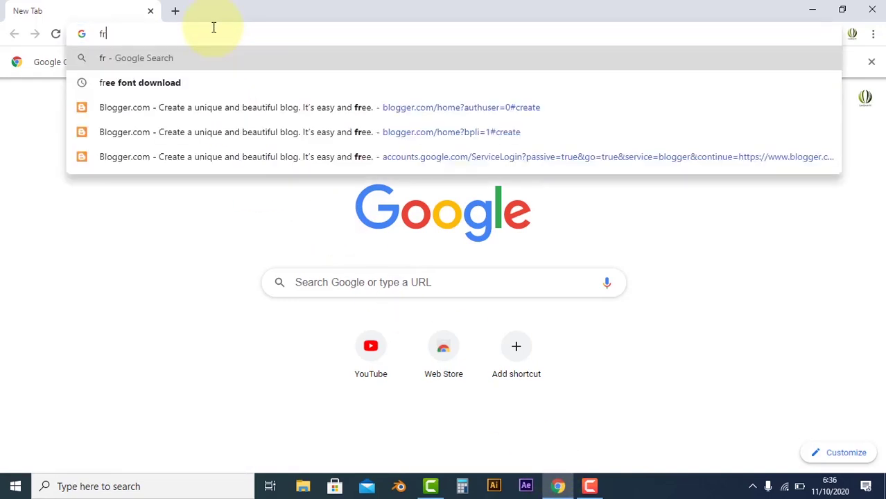
text(ee font download)
key(Return)
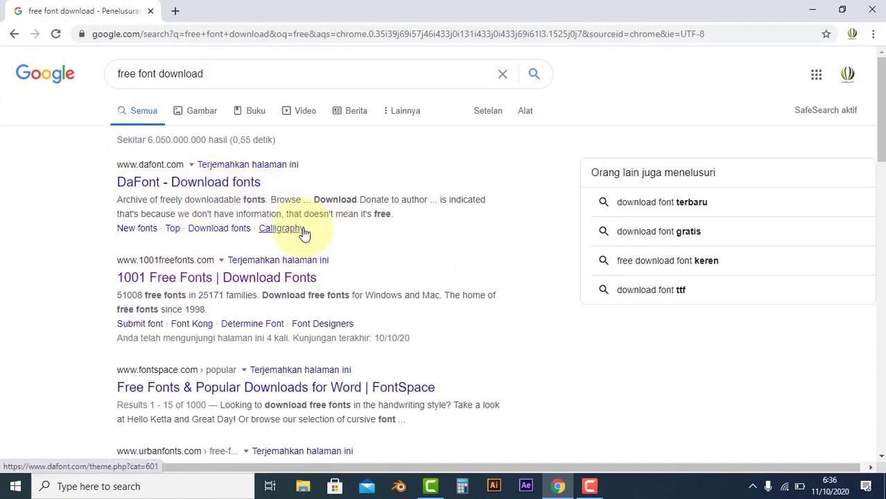
scroll(306, 233, down, 2)
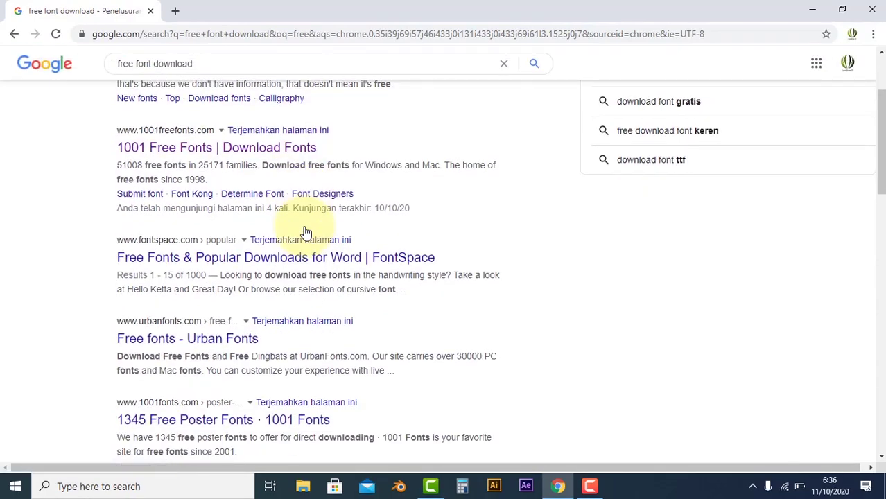
scroll(305, 233, down, 1)
scroll(306, 233, down, 1)
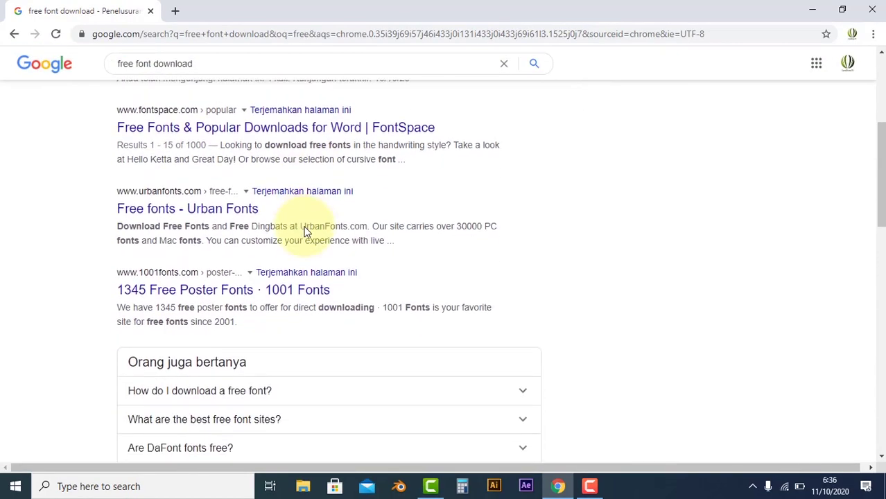
scroll(306, 233, down, 1)
scroll(306, 233, up, 2)
scroll(306, 233, up, 3)
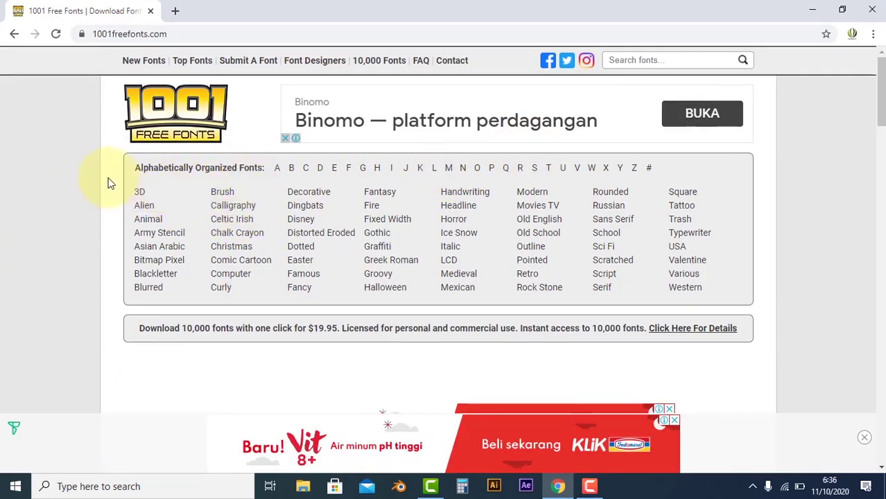
- Open the 1001 Free Fonts site and browse its home page categories
click(403, 193)
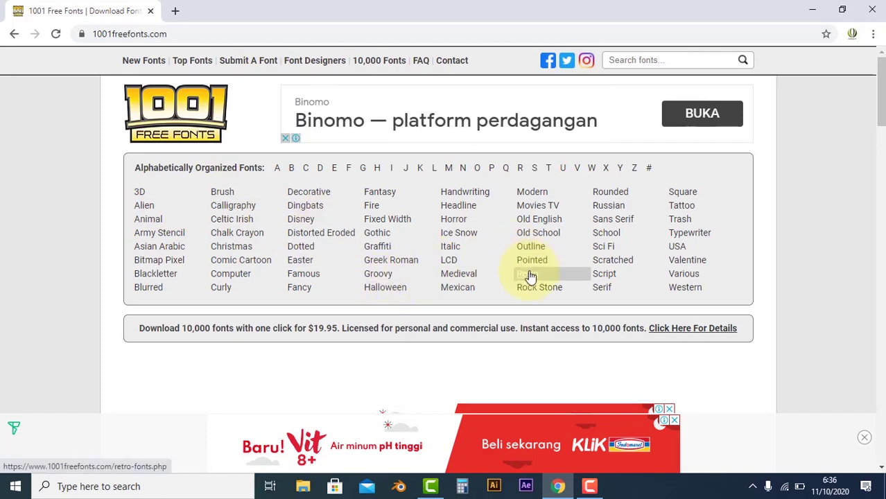
scroll(423, 223, down, 4)
scroll(412, 224, down, 3)
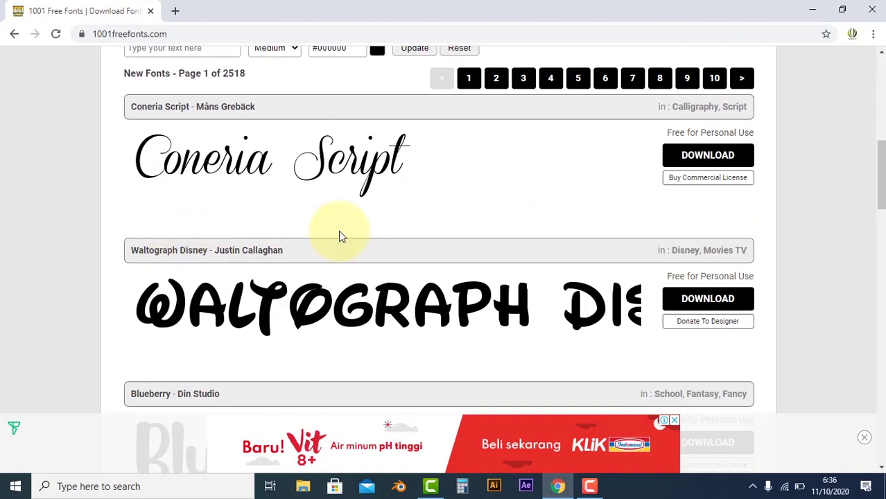
scroll(340, 236, down, 3)
scroll(340, 236, up, 6)
scroll(341, 236, up, 1)
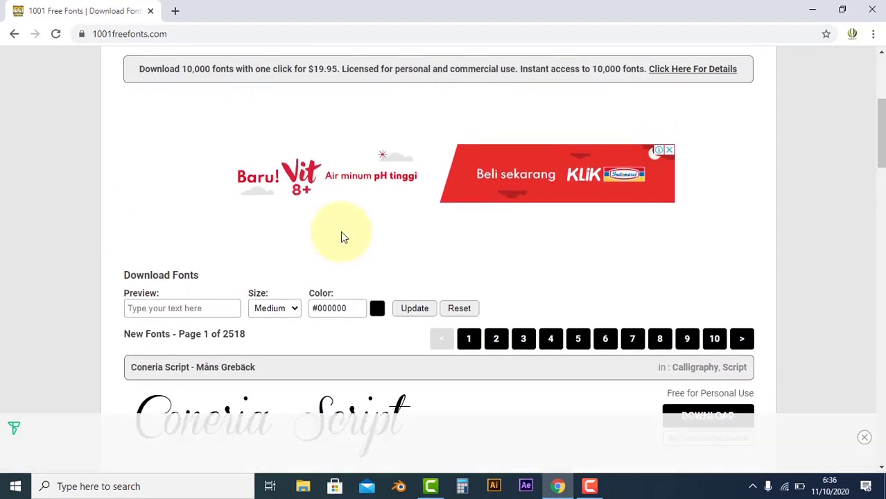
scroll(340, 236, up, 3)
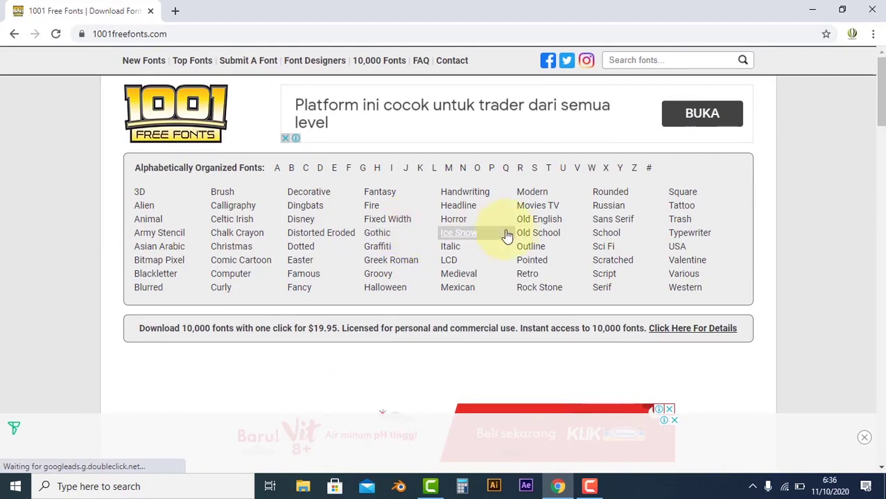
- Open the Retro category and scroll through its 811-font listing
click(536, 280)
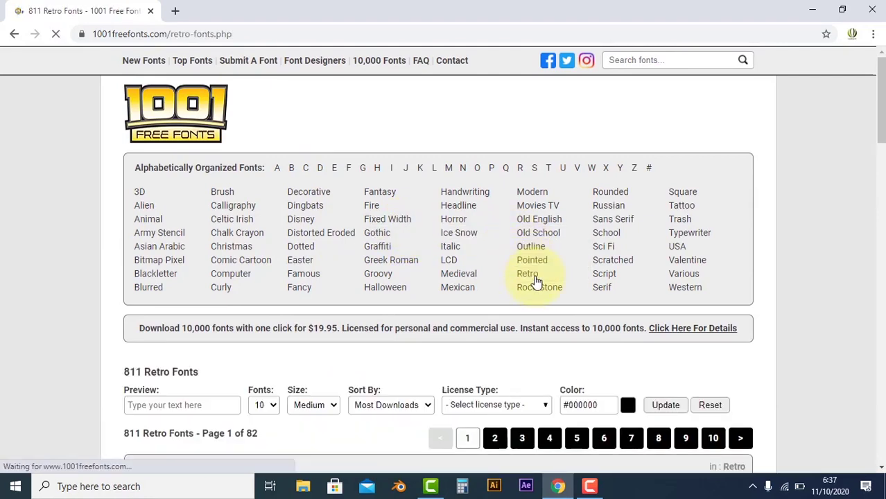
click(438, 277)
scroll(439, 277, down, 3)
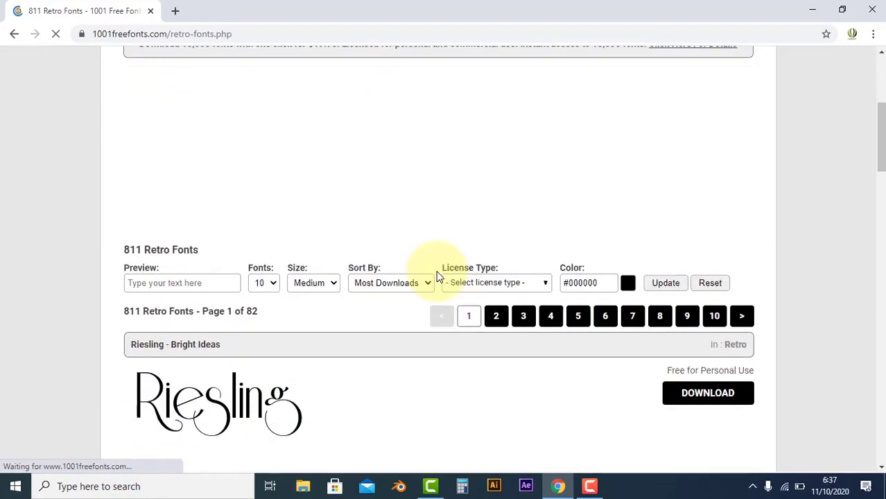
scroll(416, 267, down, 3)
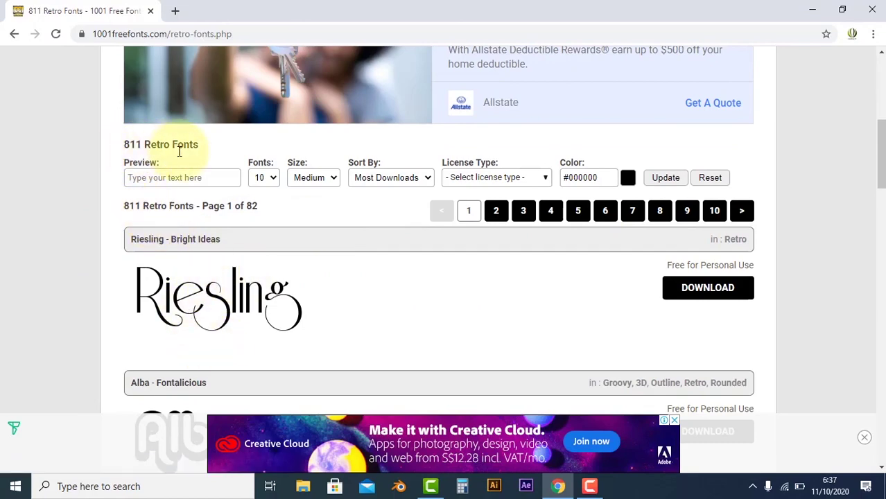
scroll(367, 248, down, 1)
scroll(367, 247, down, 6)
scroll(367, 248, down, 5)
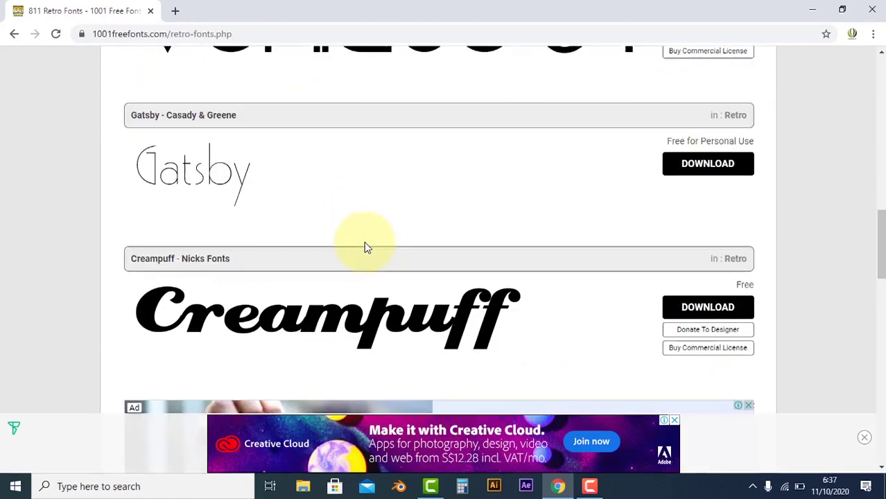
scroll(367, 248, down, 4)
scroll(367, 247, up, 5)
scroll(367, 248, up, 2)
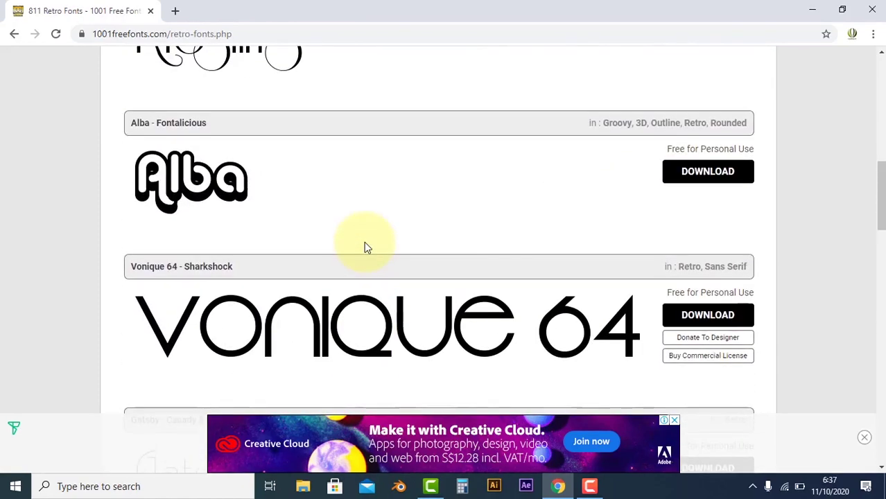
scroll(367, 247, up, 1)
scroll(367, 248, up, 3)
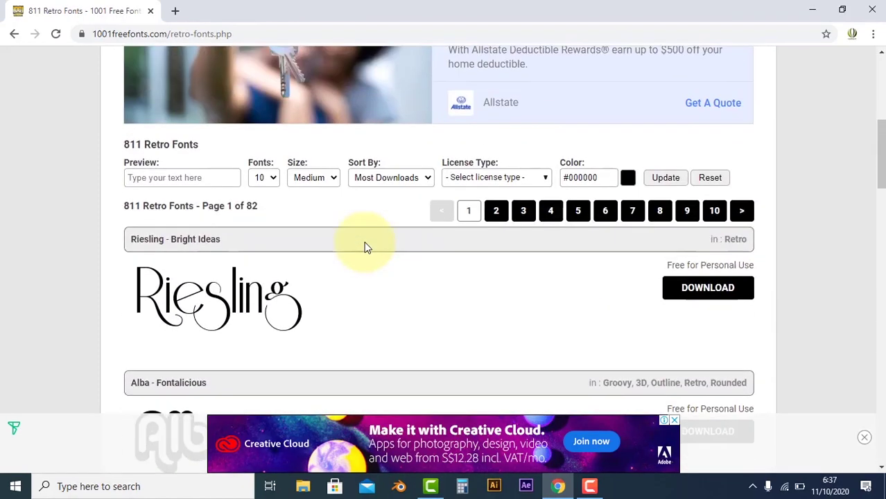
- Set the preview text to 'retro' at Medium size, sorted by Most Downloads
click(208, 179)
text(ret)
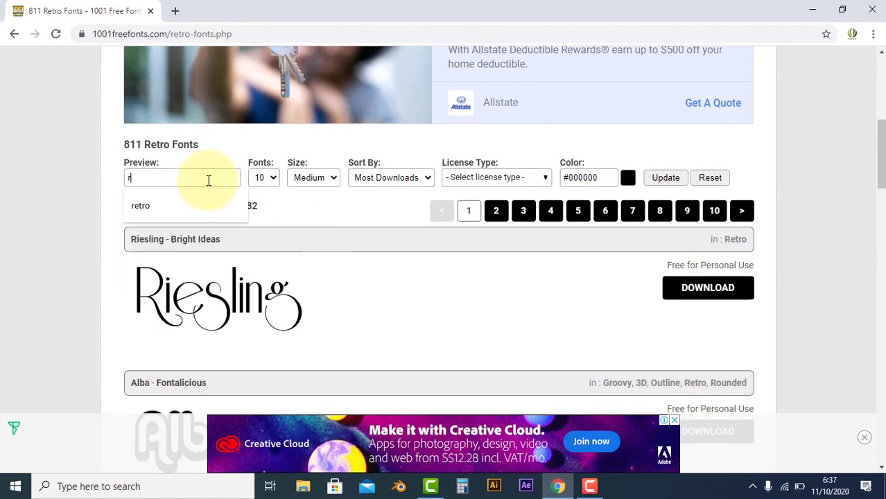
text(ro)
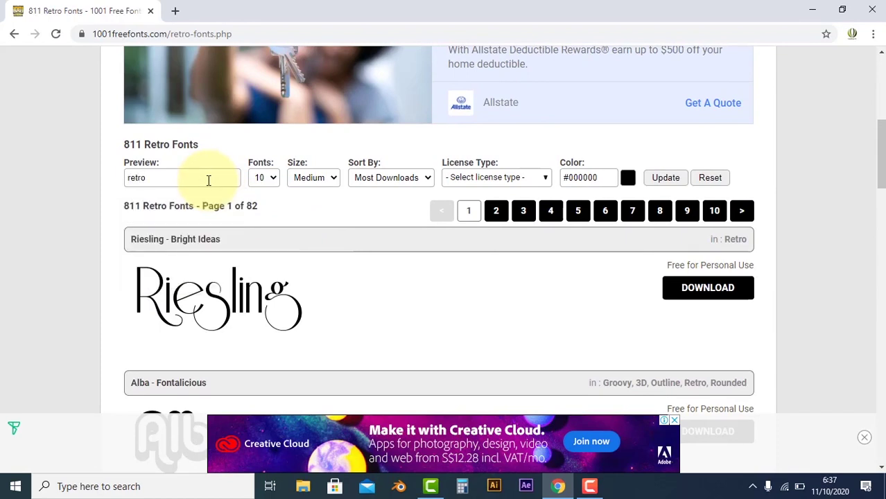
click(332, 178)
click(332, 178)
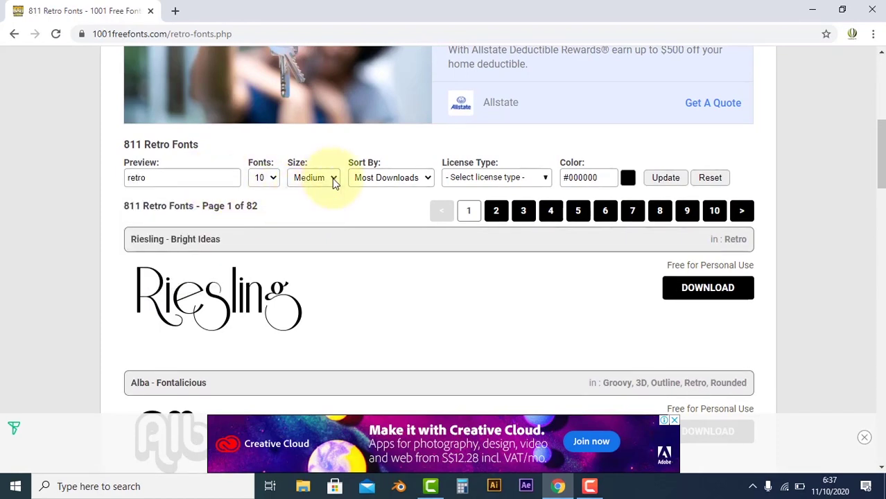
click(393, 178)
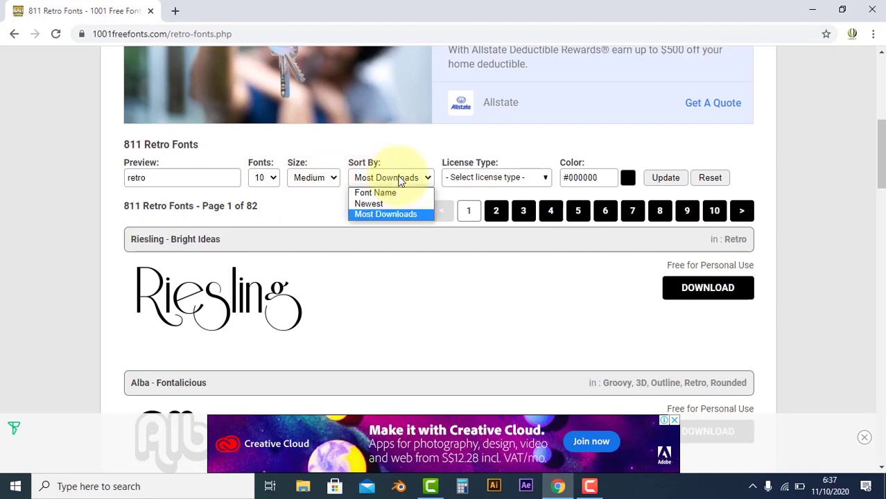
click(387, 215)
click(672, 179)
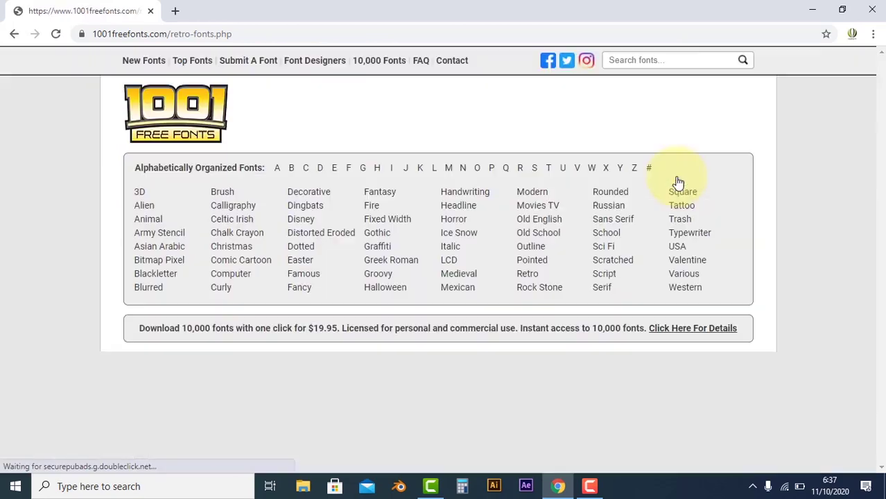
- Scroll through page 1's retro previews, from Riesling and Alba to Poiret One
scroll(676, 179, down, 5)
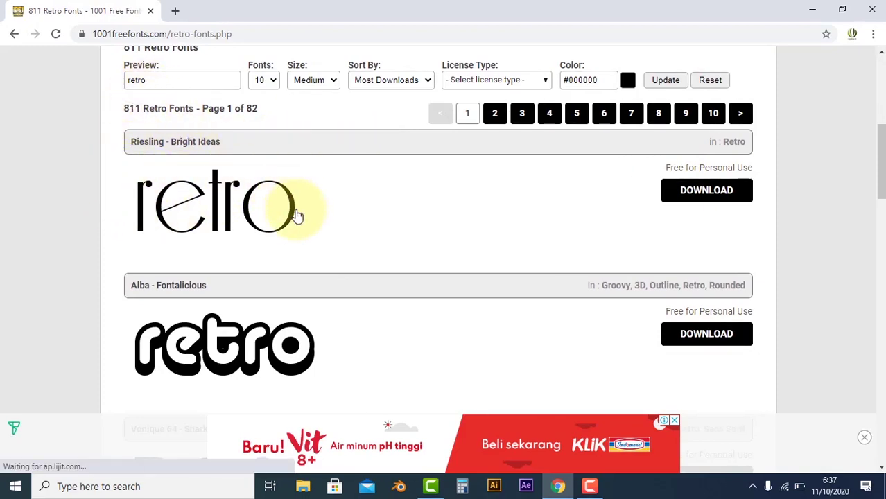
scroll(296, 215, down, 2)
scroll(297, 214, down, 2)
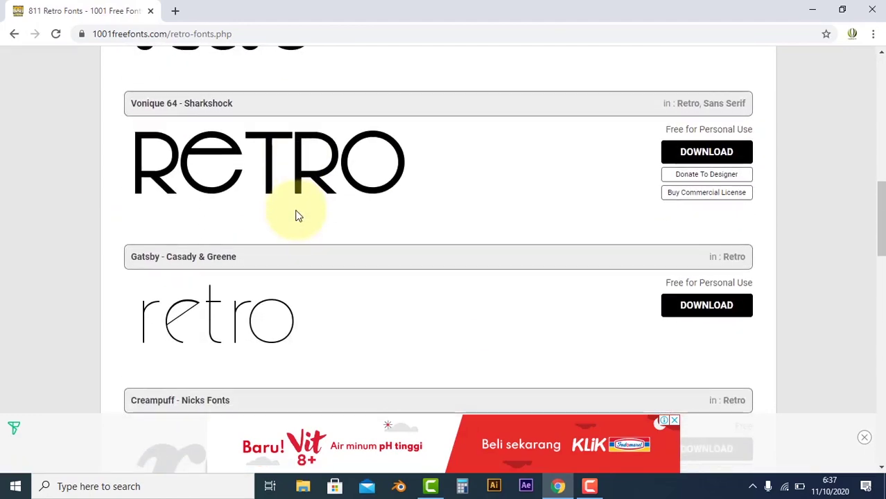
scroll(291, 208, down, 3)
scroll(255, 217, down, 3)
scroll(255, 217, down, 4)
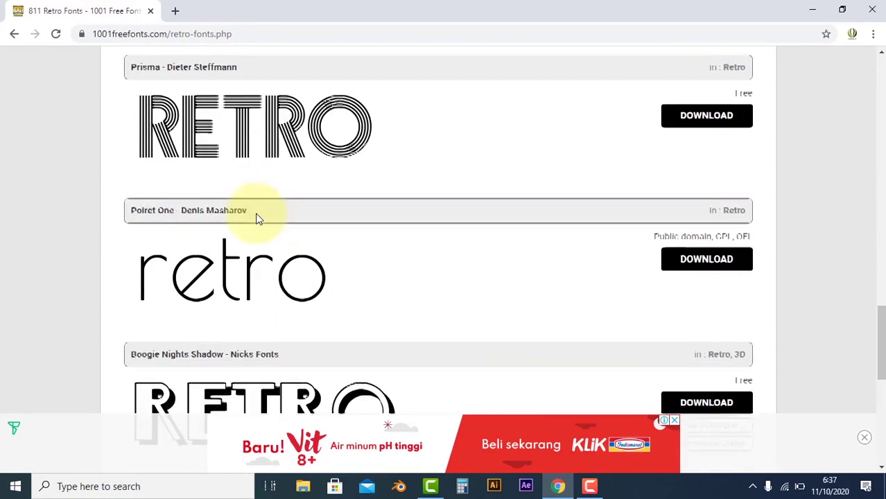
scroll(257, 218, down, 4)
scroll(256, 219, down, 2)
scroll(257, 217, down, 1)
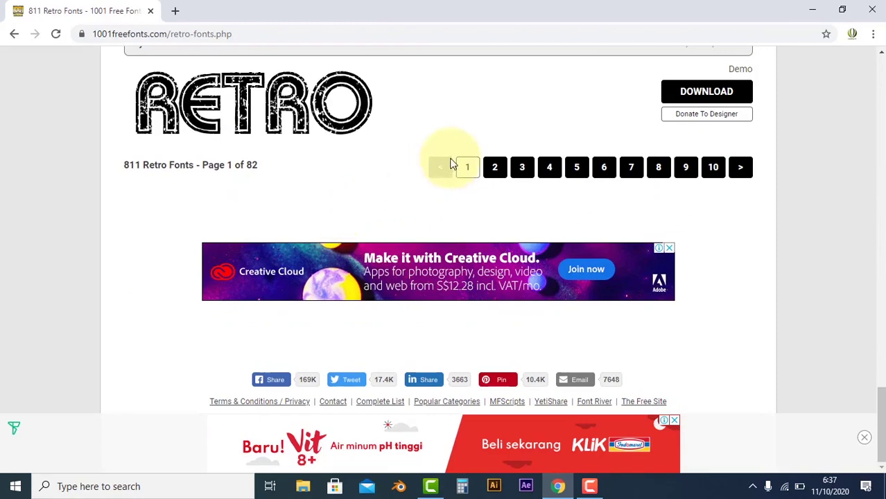
- Move to page 2 of the Retro fonts and scroll through it
click(499, 171)
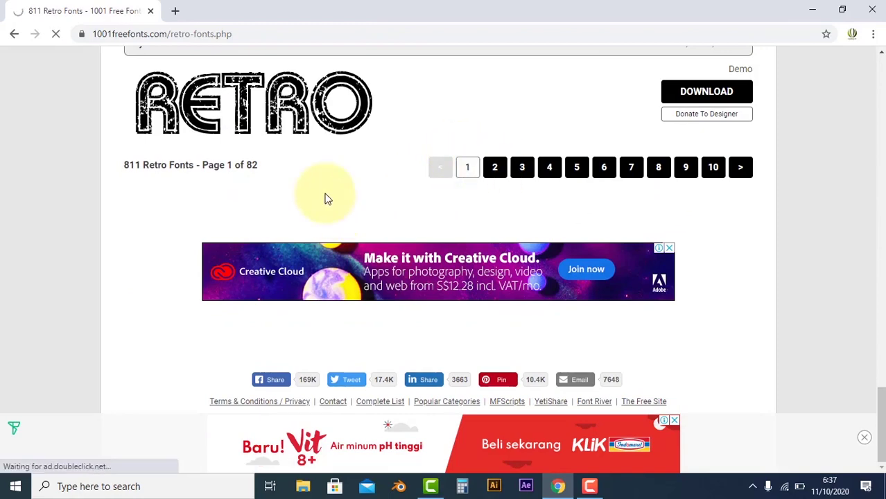
scroll(328, 199, down, 3)
scroll(328, 199, down, 2)
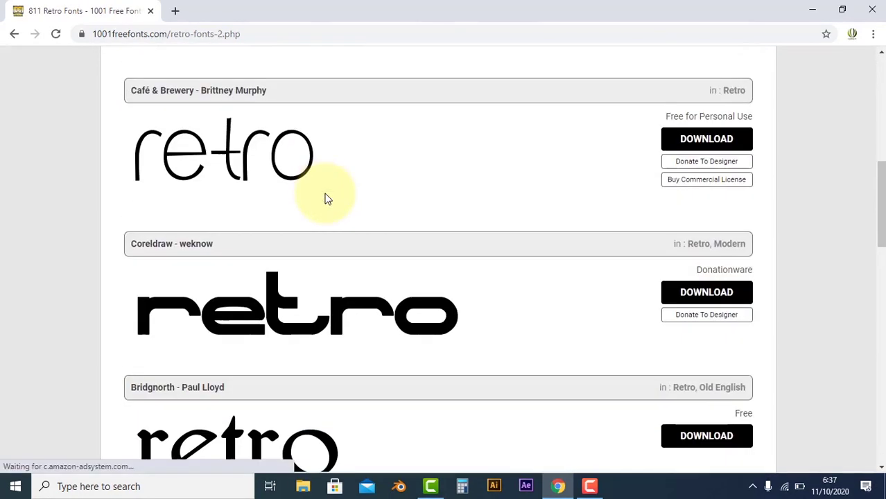
scroll(328, 199, down, 3)
scroll(328, 199, down, 4)
scroll(328, 199, down, 4)
scroll(328, 199, down, 2)
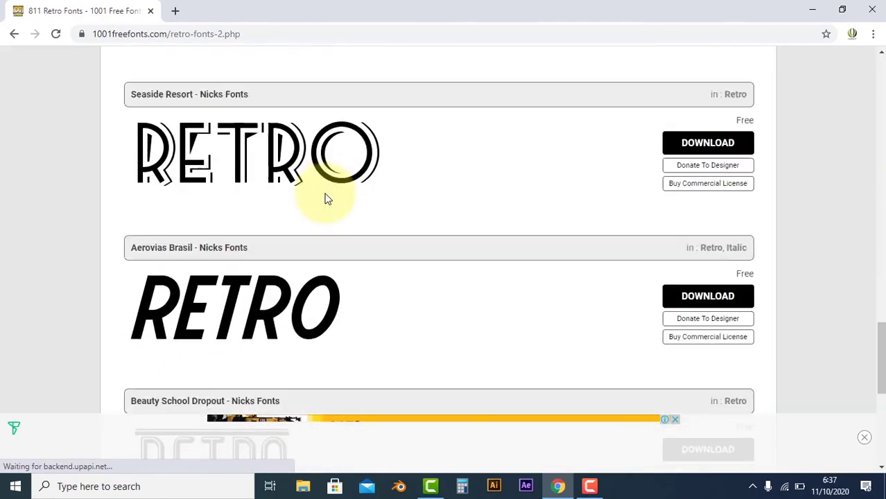
scroll(328, 199, down, 4)
scroll(330, 208, down, 1)
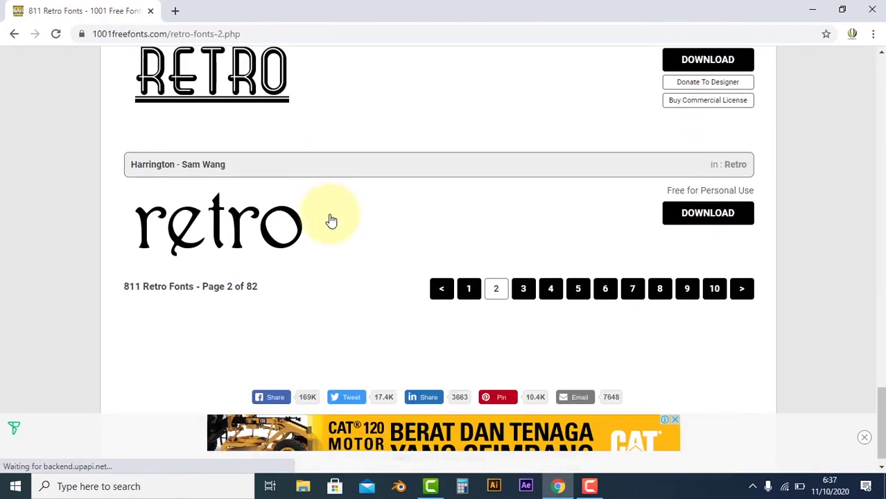
- Go to page 3 and download DS Moulin Rouge as ds-moulin-rouge.zip
click(518, 298)
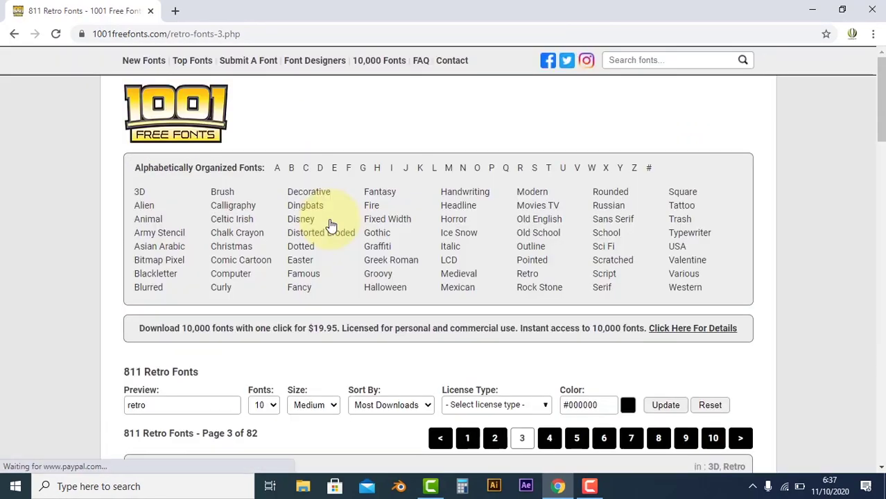
scroll(330, 226, down, 4)
scroll(336, 219, down, 3)
scroll(336, 219, down, 3)
scroll(335, 219, down, 1)
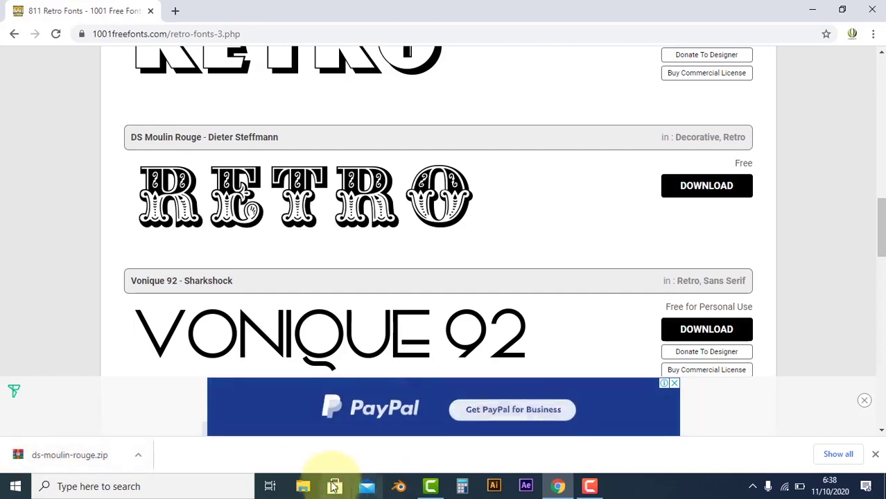
- Copy ds-moulin-rouge.zip from Downloads into the E:\Font folder
click(305, 490)
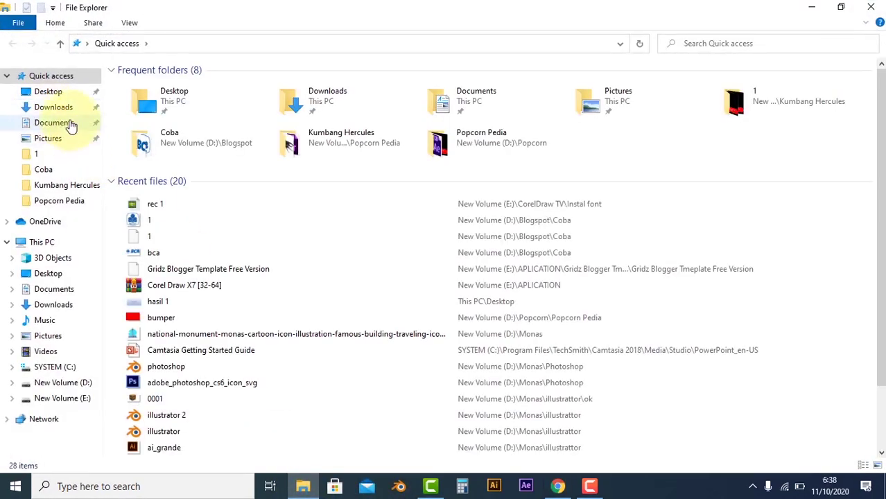
click(61, 108)
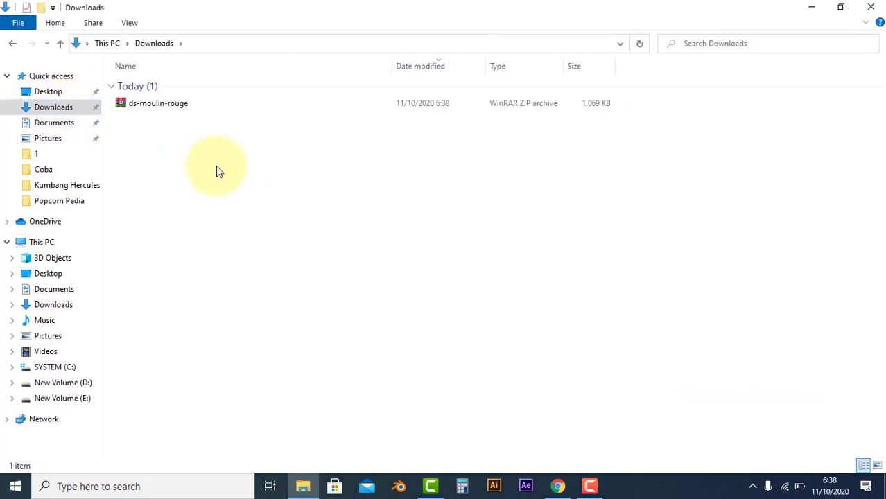
click(174, 107)
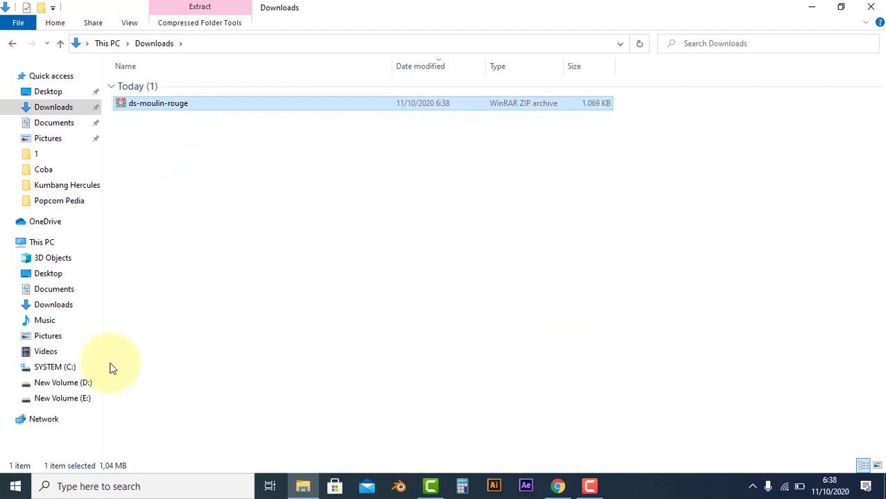
click(78, 400)
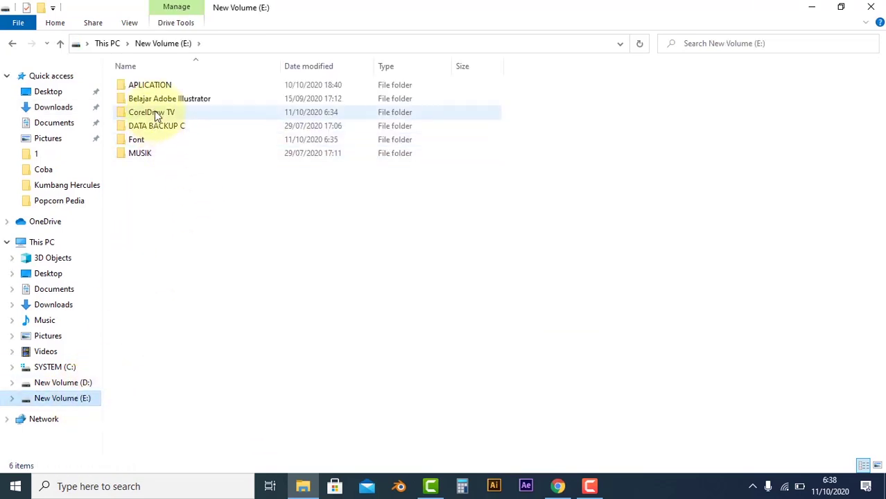
double_click(140, 146)
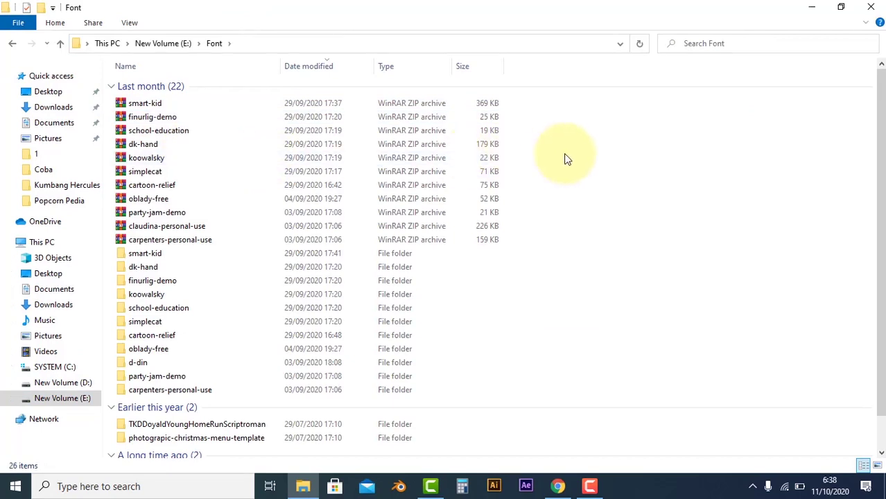
key(ctrl+v)
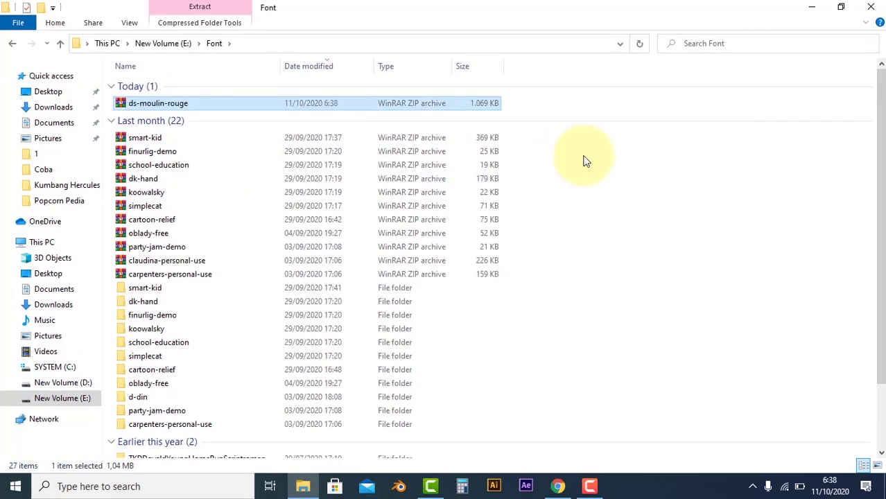
- Extract ds-moulin-rouge.zip into a ds-moulin-rouge folder
click(584, 158)
click(485, 106)
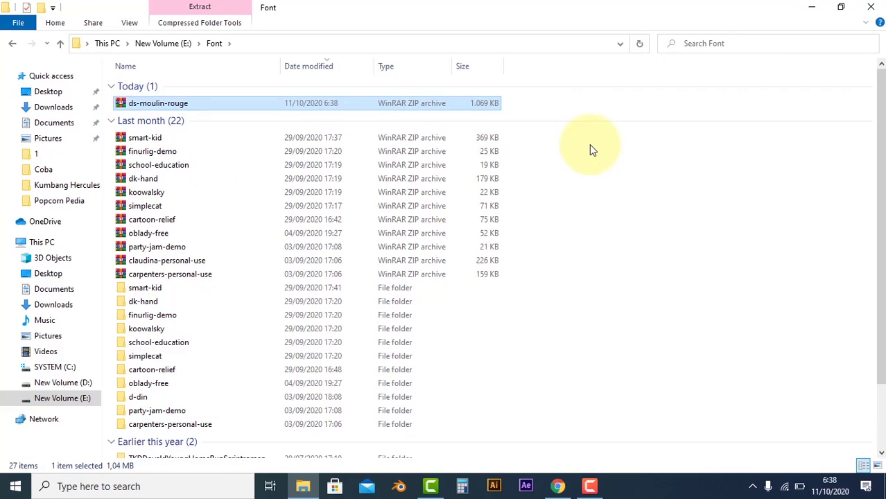
right_click(432, 109)
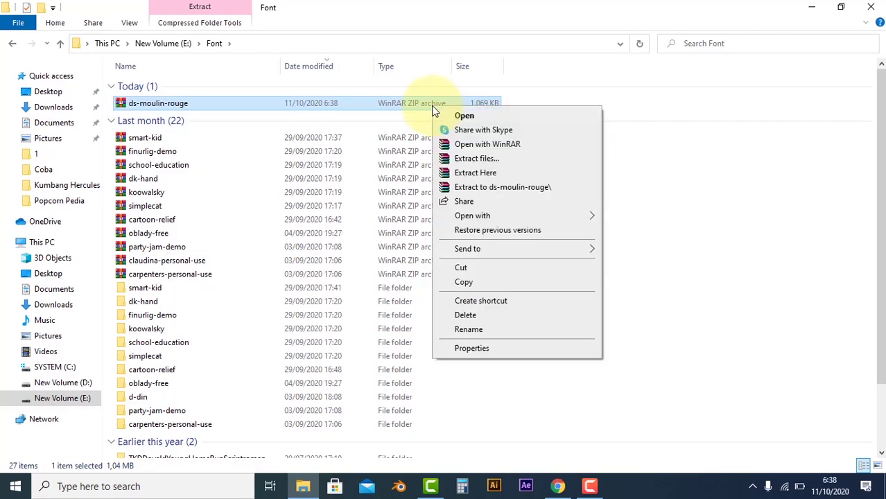
click(620, 147)
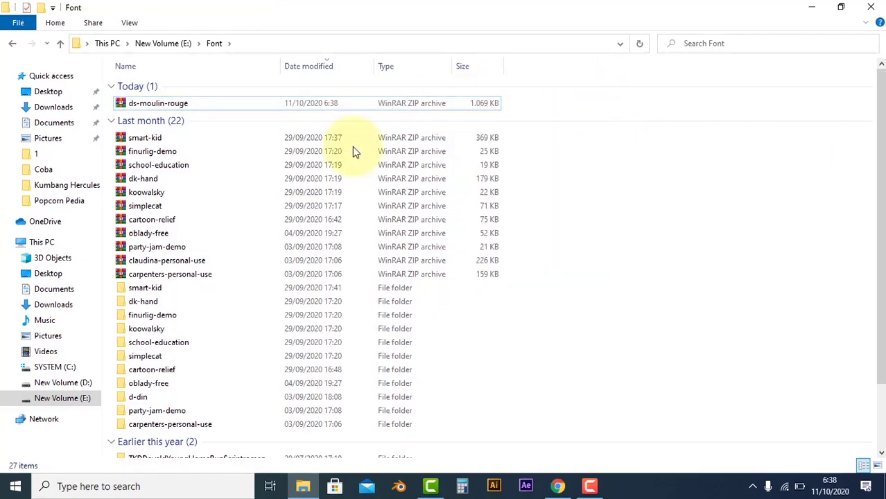
click(188, 103)
right_click(188, 103)
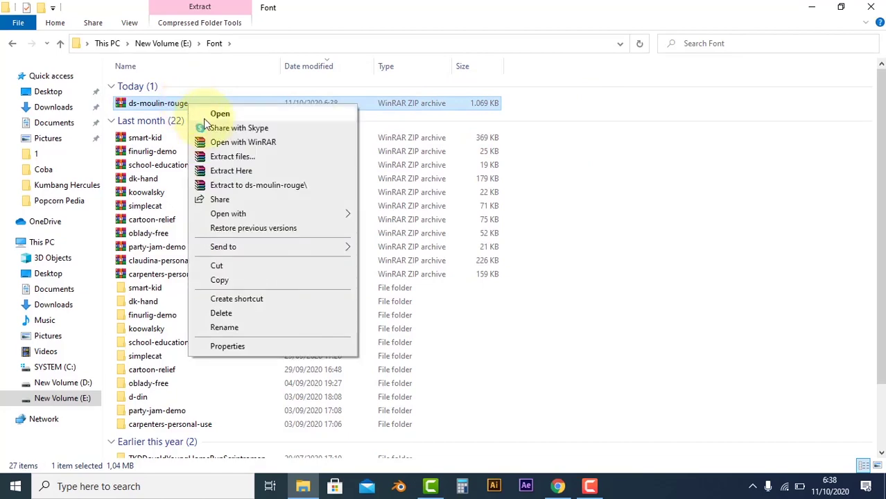
click(246, 187)
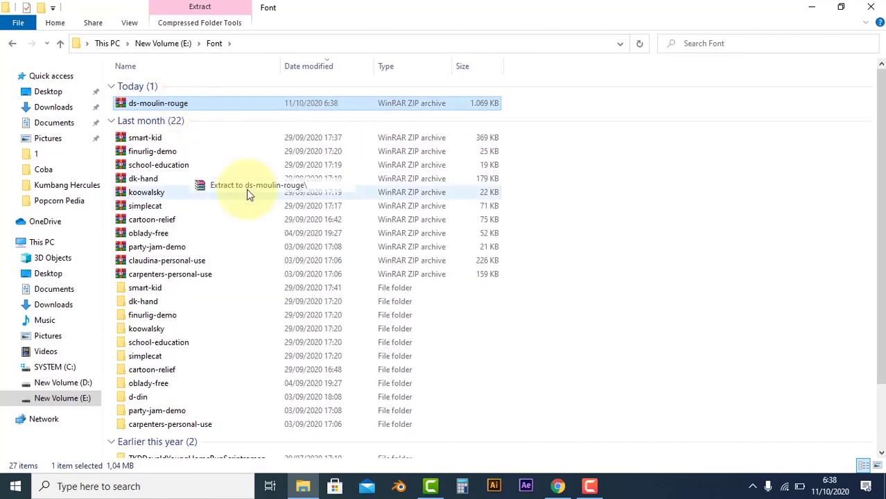
- Open the ds-moulin-rouge folder and inspect the Bright and Dark font files
click(586, 180)
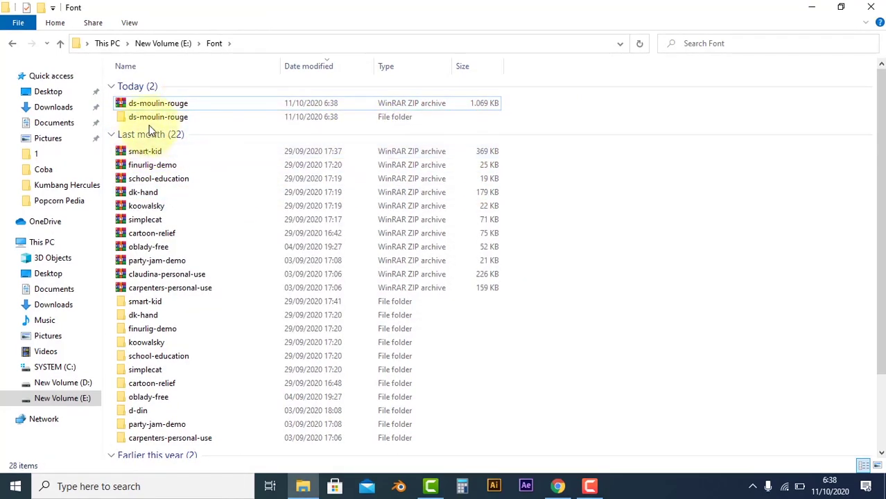
click(174, 118)
double_click(176, 119)
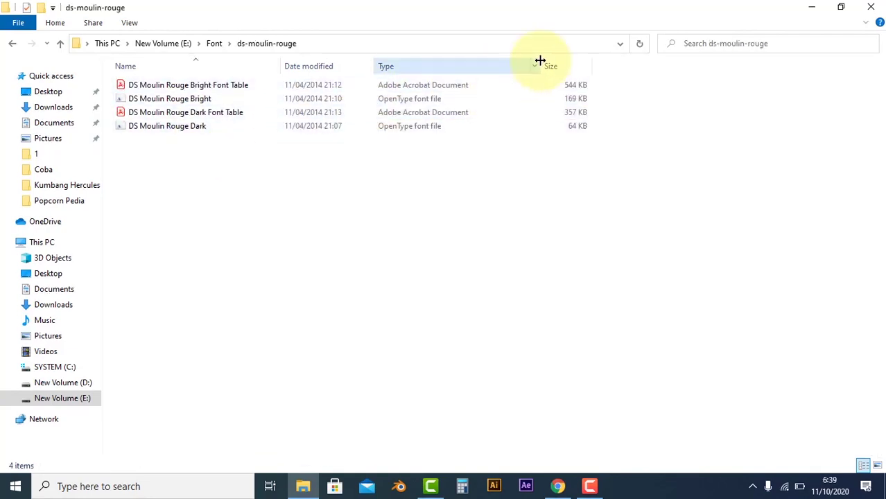
click(196, 101)
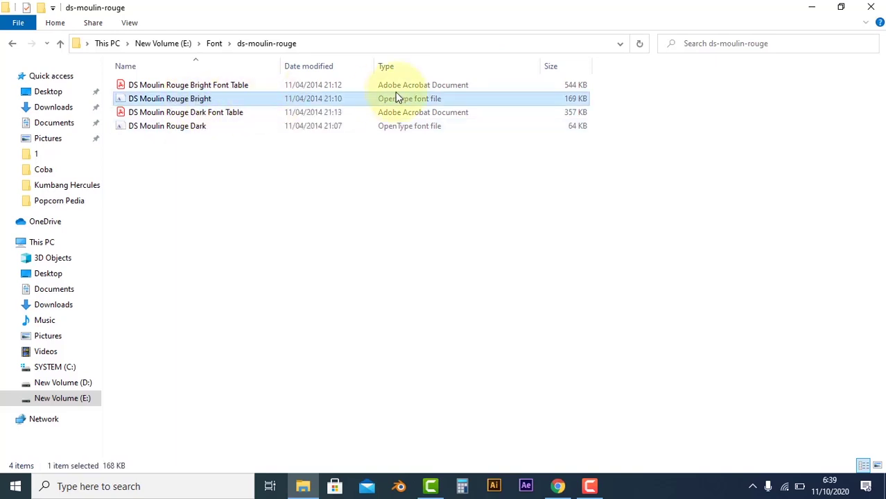
click(155, 129)
click(169, 101)
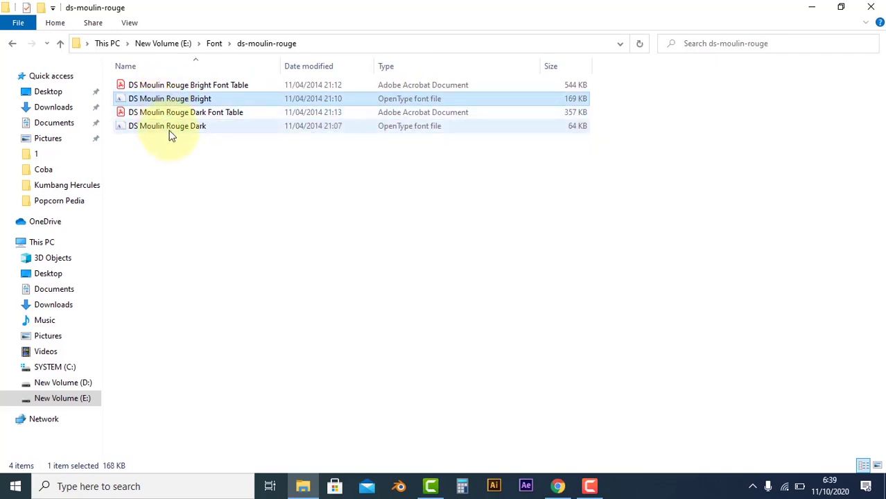
click(171, 131)
click(172, 156)
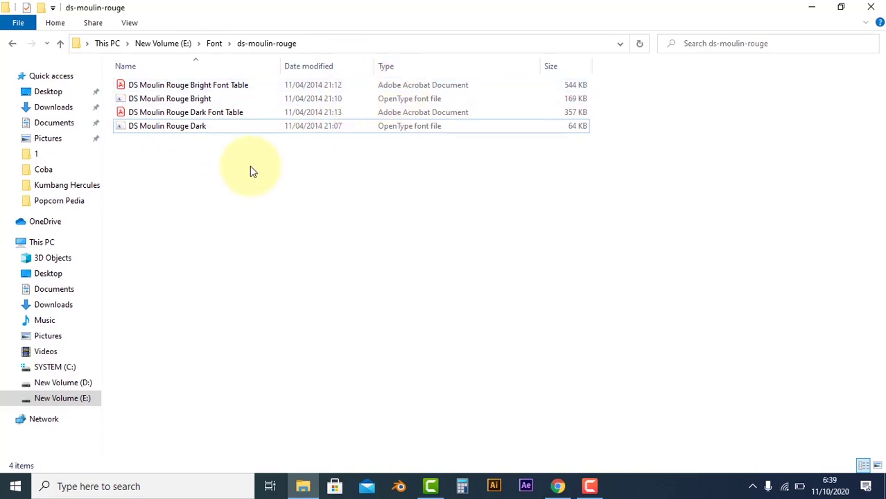
click(201, 104)
- Install DS Moulin Rouge Bright, decline replacing the existing copy, and close the viewer
double_click(204, 101)
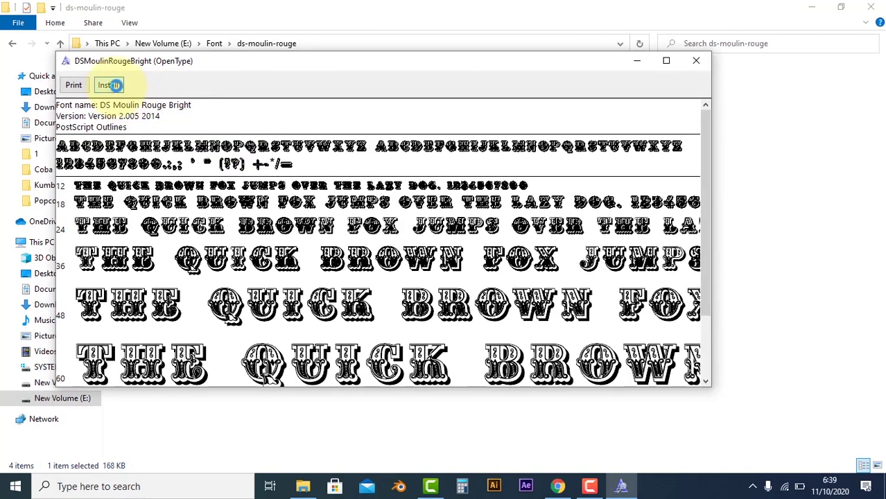
click(115, 85)
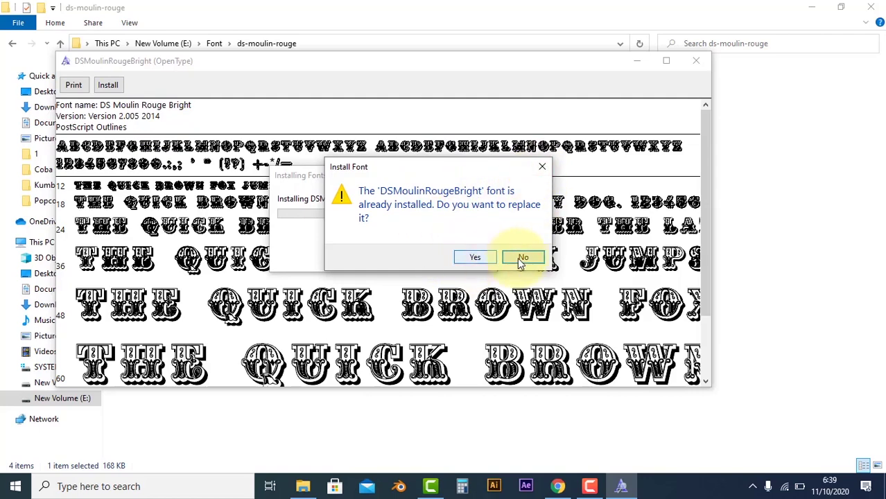
click(480, 259)
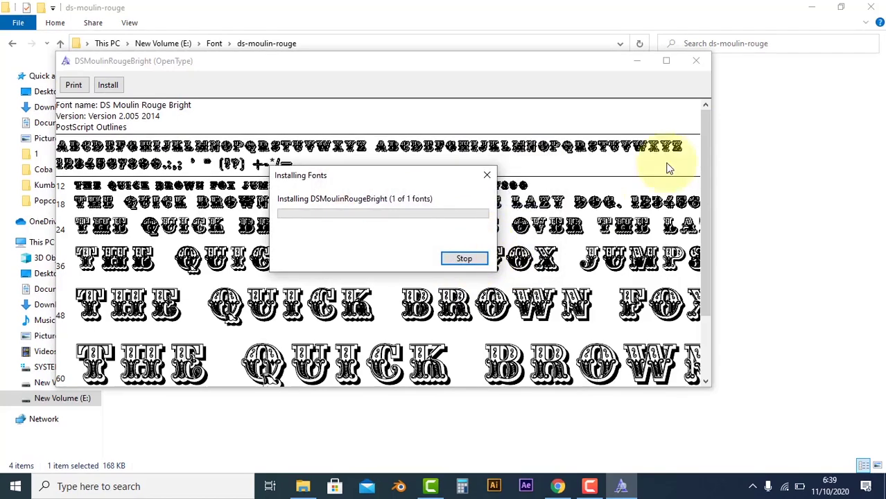
click(696, 61)
click(708, 115)
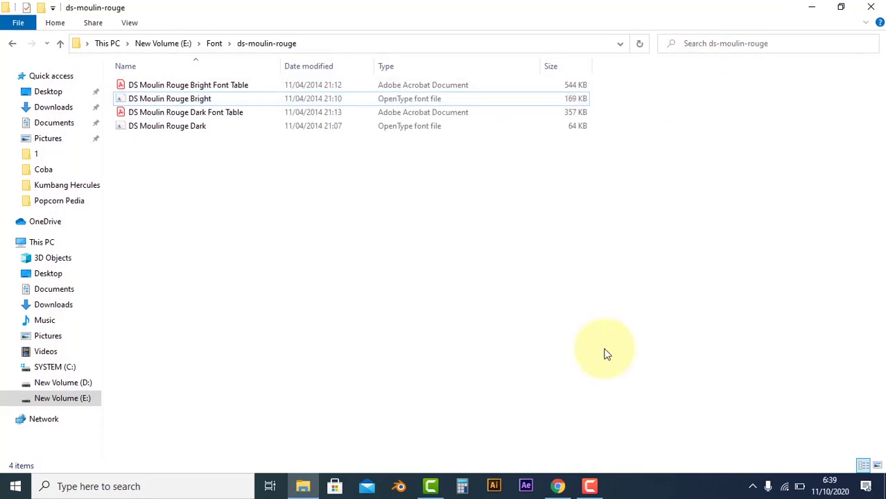
- Back in the Retro listing, download One Dance from page 4 as one-dance.zip
click(559, 486)
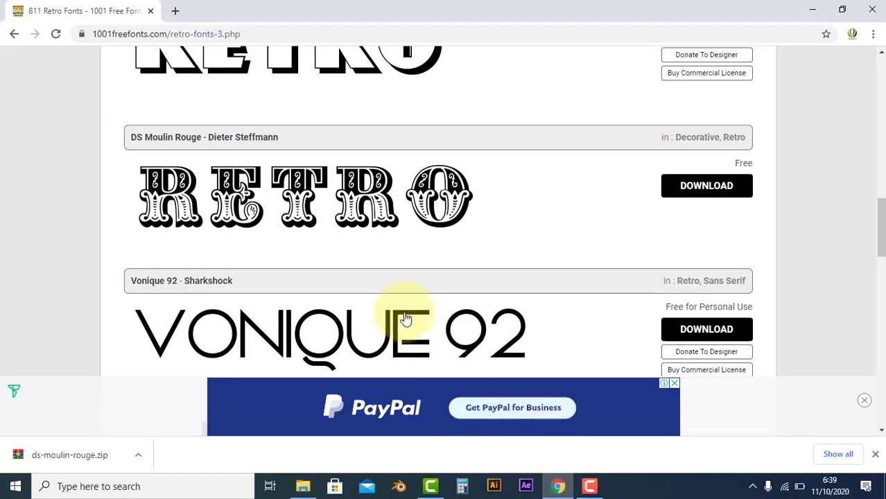
scroll(405, 316, down, 2)
scroll(405, 316, down, 2)
scroll(405, 316, down, 3)
scroll(405, 316, down, 2)
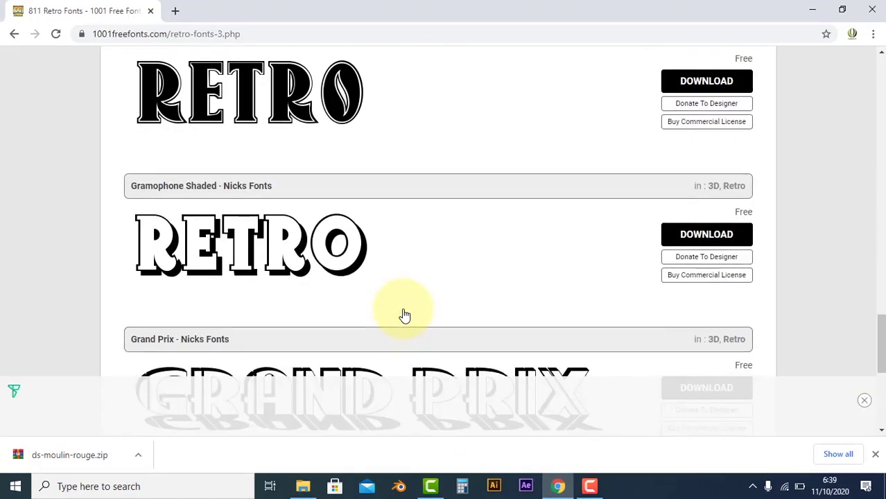
scroll(405, 316, down, 3)
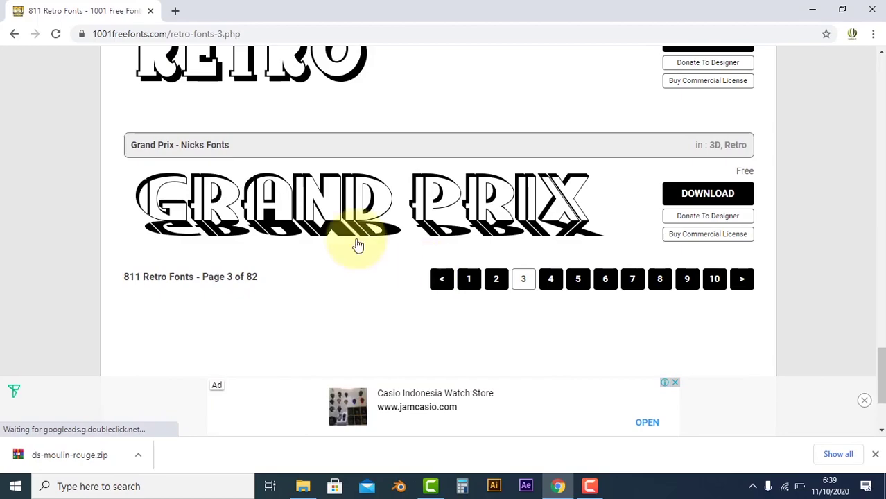
scroll(400, 209, down, 2)
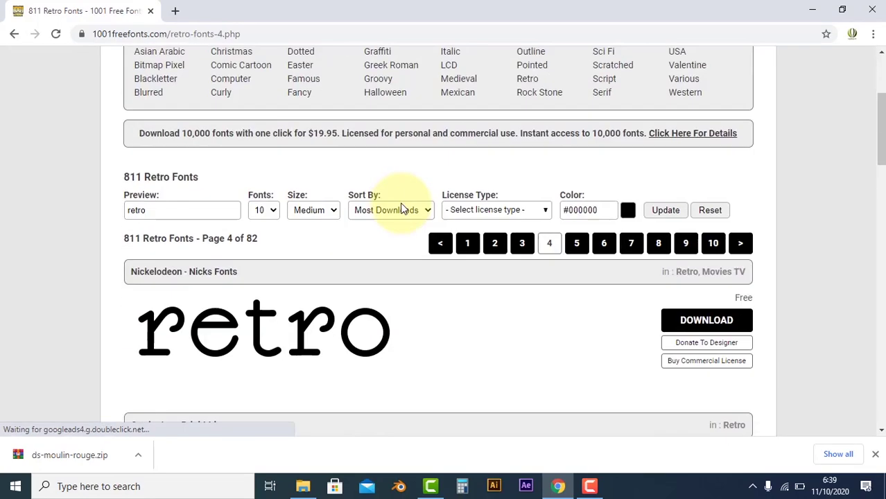
scroll(401, 210, down, 3)
scroll(401, 209, down, 2)
scroll(402, 208, down, 3)
scroll(402, 209, down, 2)
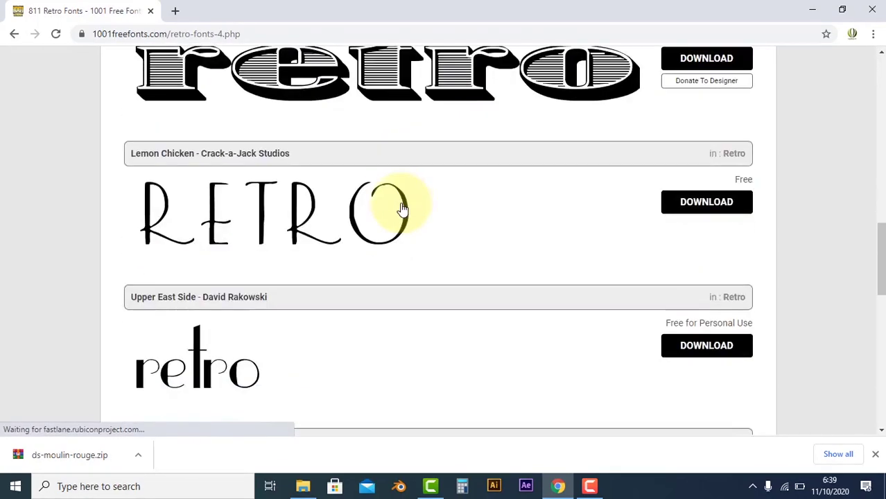
scroll(402, 208, down, 3)
scroll(402, 209, down, 4)
scroll(401, 208, down, 2)
scroll(401, 208, up, 5)
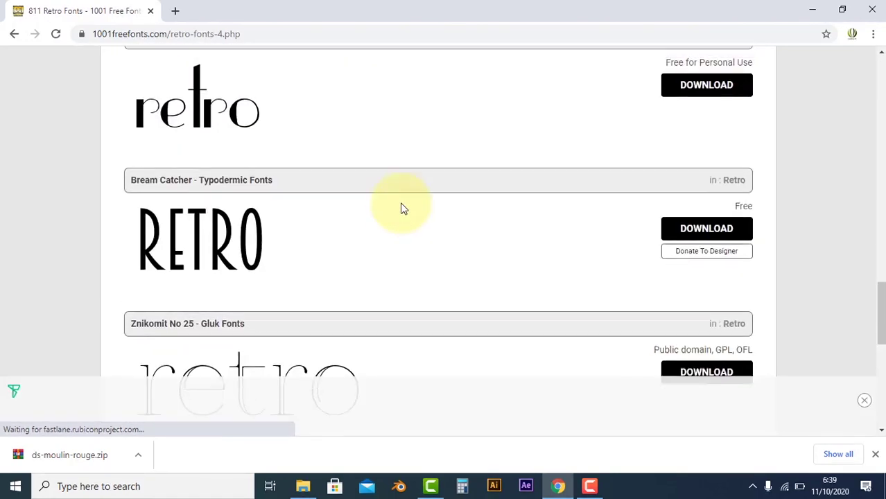
scroll(401, 208, up, 4)
scroll(400, 208, up, 1)
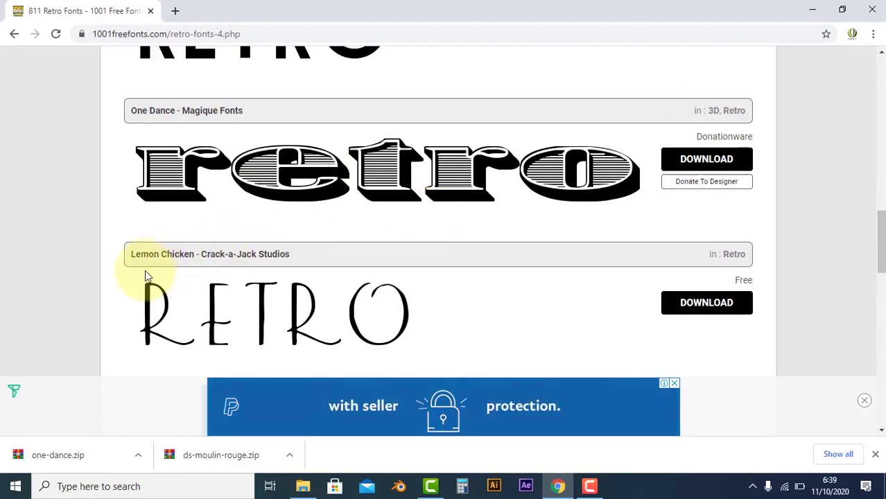
- Move one-dance.zip from Downloads into the E:\Font folder
click(303, 486)
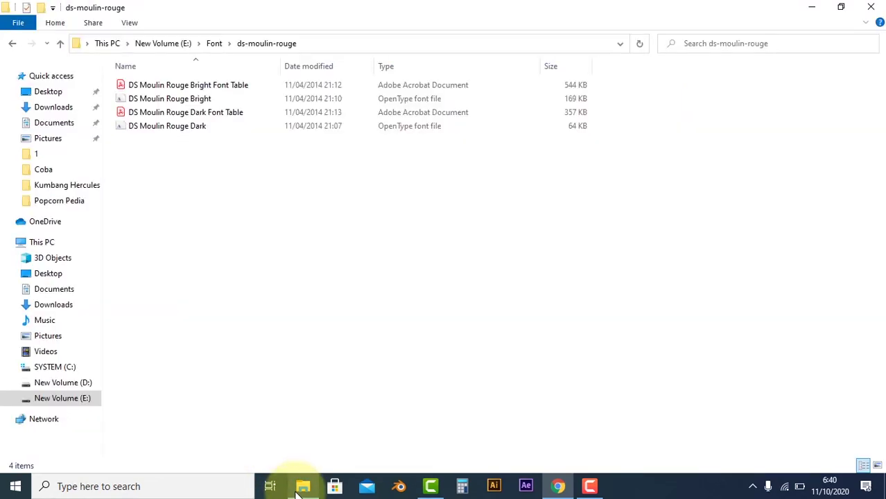
click(42, 109)
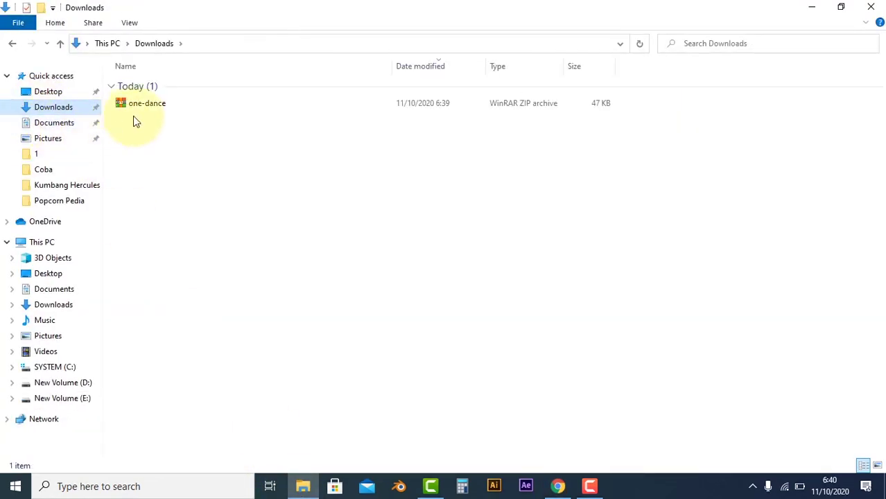
click(155, 106)
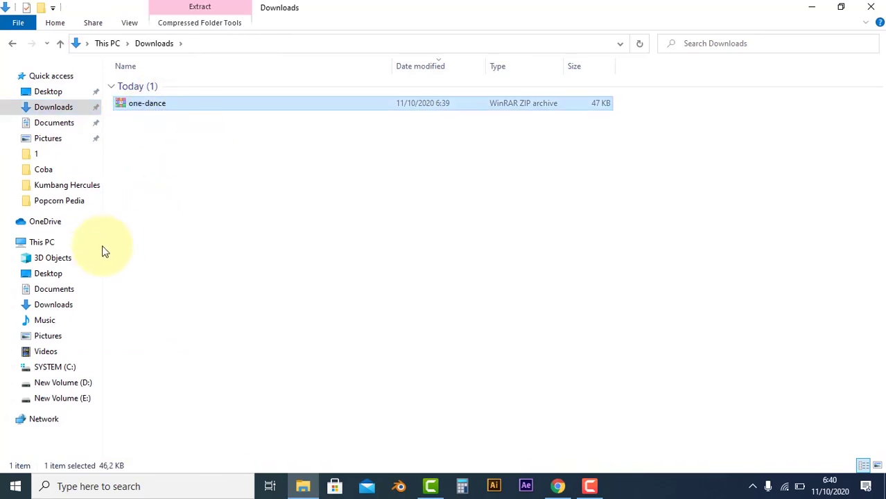
click(73, 399)
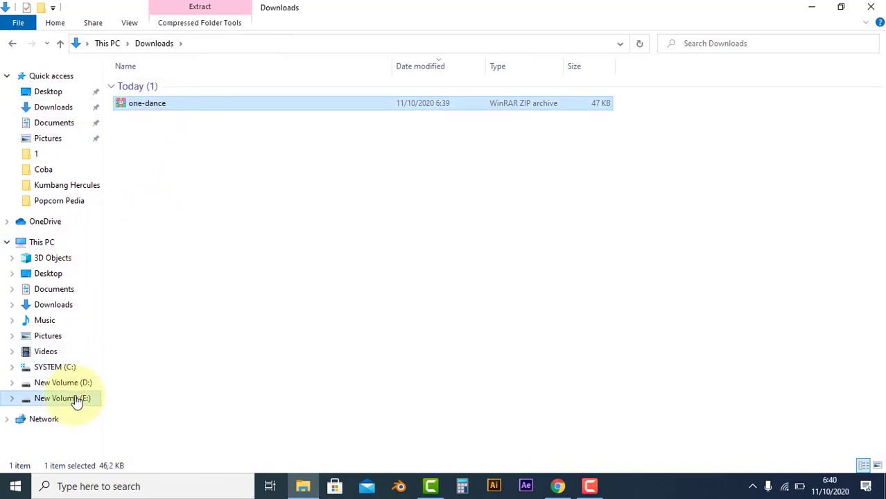
double_click(137, 141)
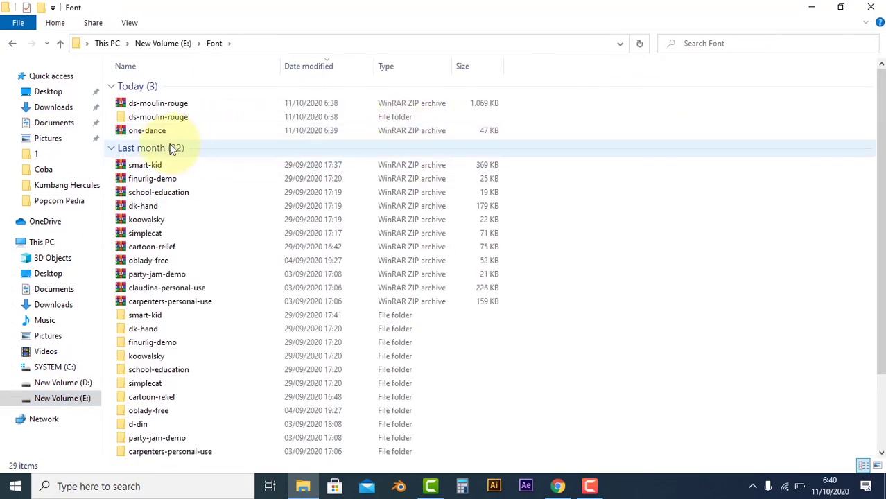
- Extract one-dance.zip to a one-dance folder and select the One_dance font file
click(155, 133)
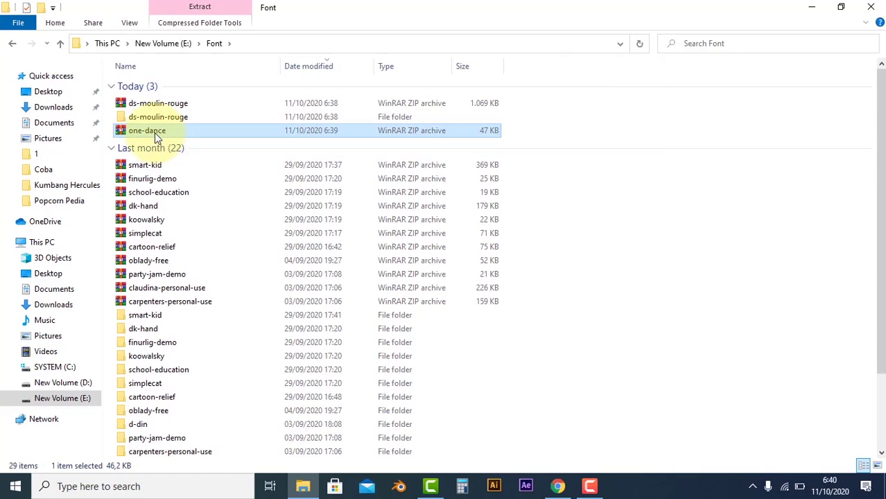
right_click(155, 132)
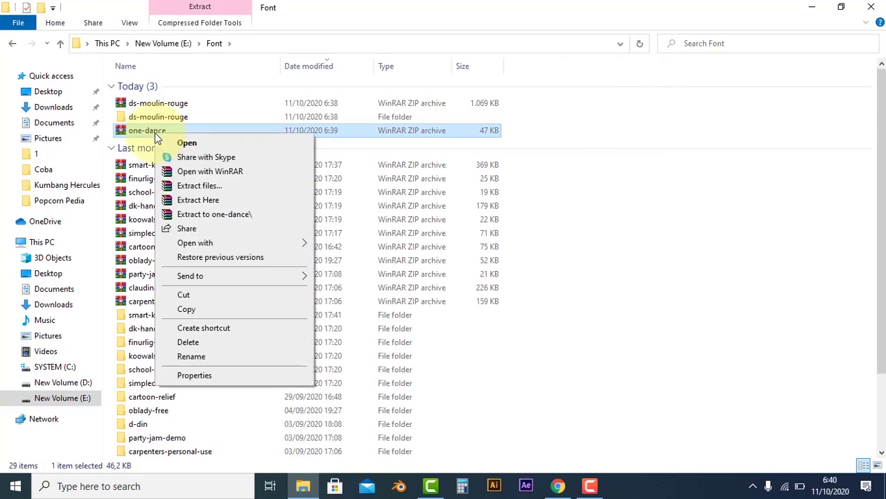
click(183, 218)
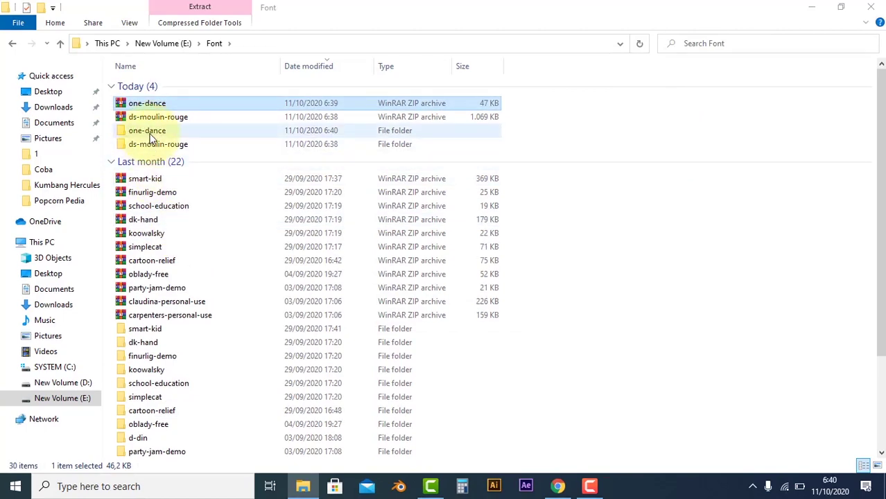
double_click(150, 133)
click(150, 99)
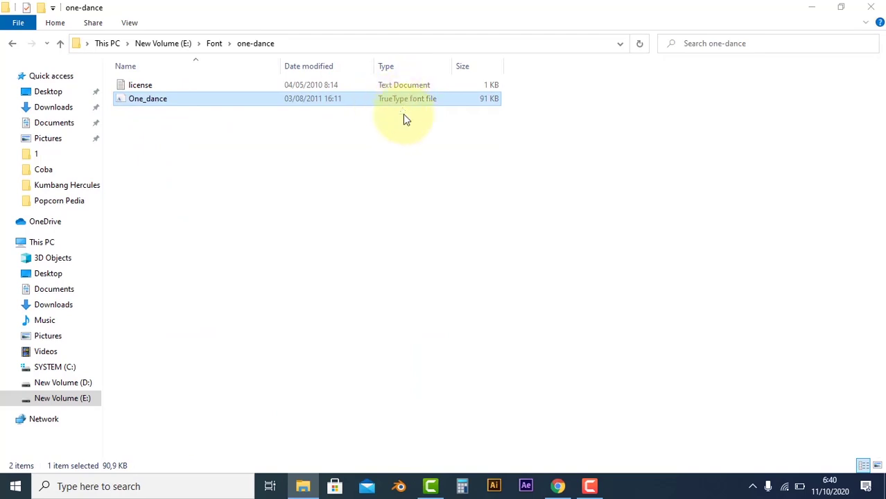
- Install the One Dance font, close its preview, and minimize Explorer and Chrome
double_click(165, 103)
click(141, 119)
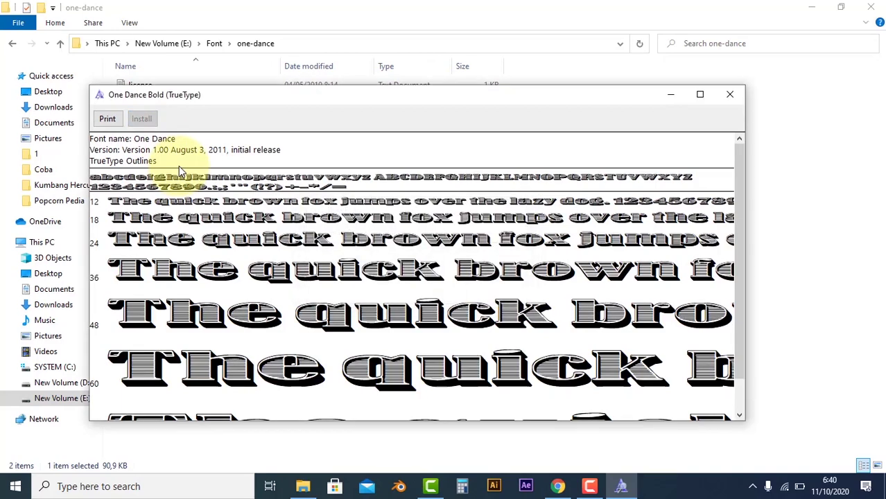
click(731, 95)
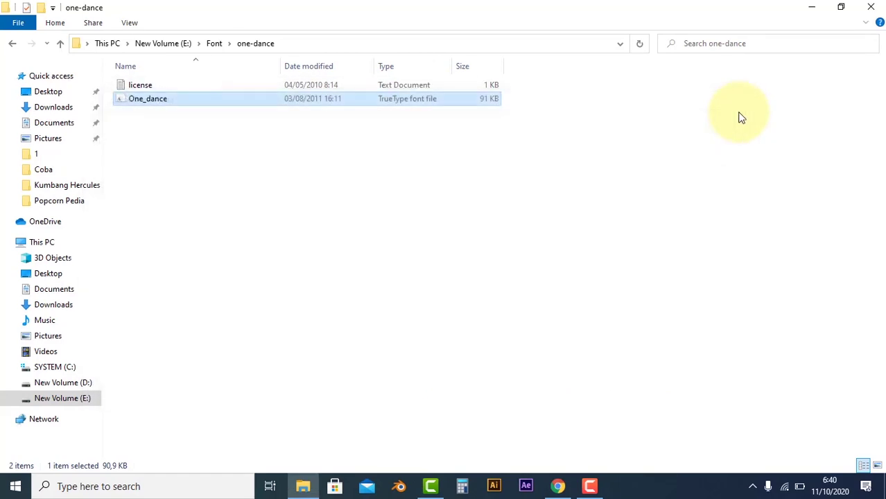
click(816, 12)
click(809, 11)
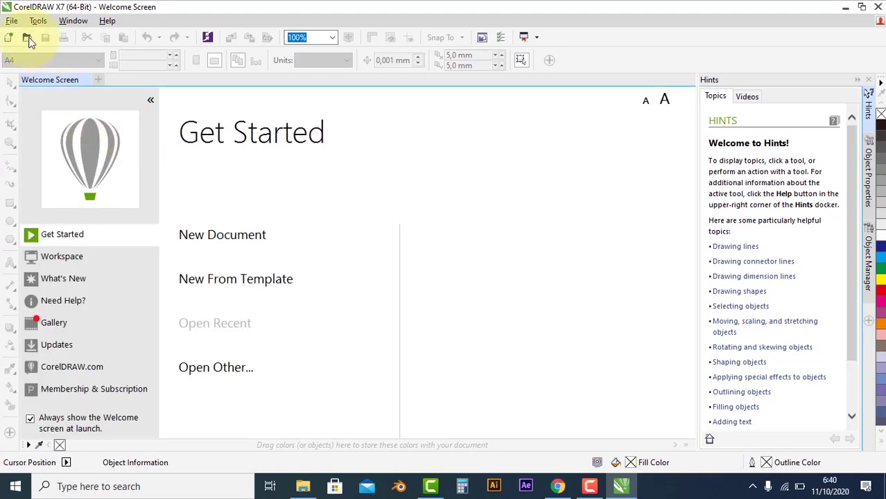
- Open the Create a New Document dialog for an A4 210 × 297 mm page
click(12, 21)
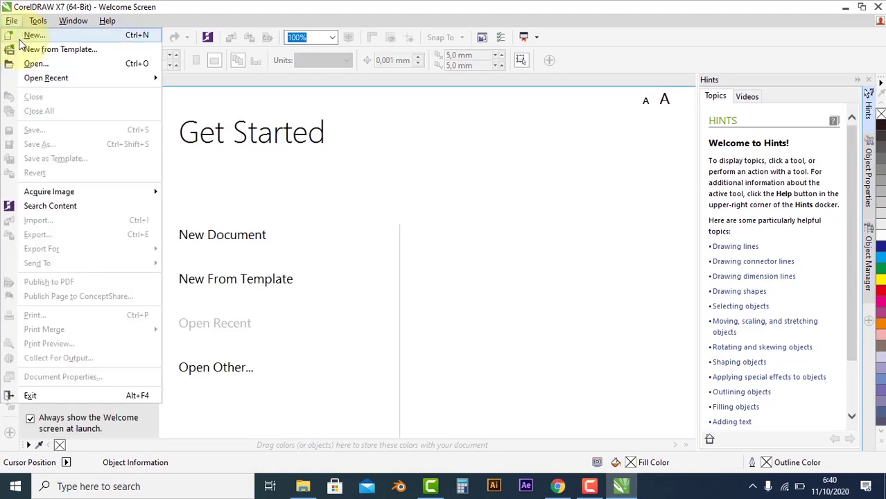
click(21, 38)
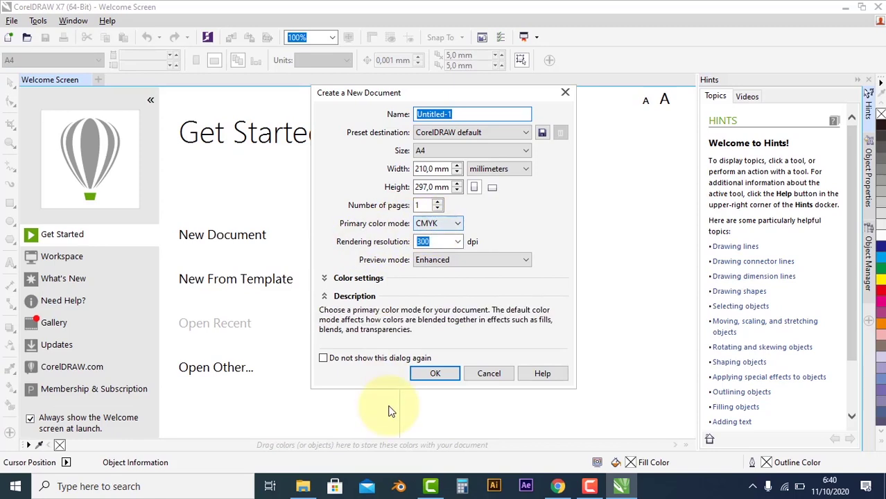
- Confirm the A4 document and type 'Retro' as Arial text on the page
click(434, 375)
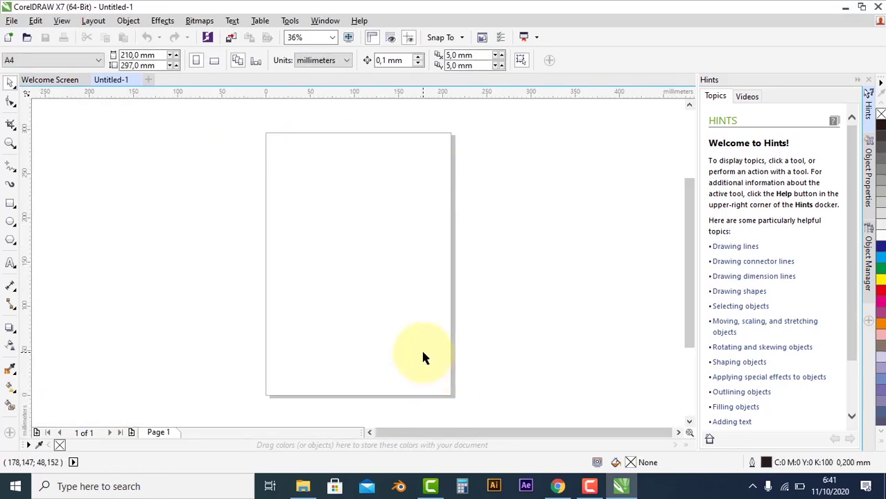
click(10, 262)
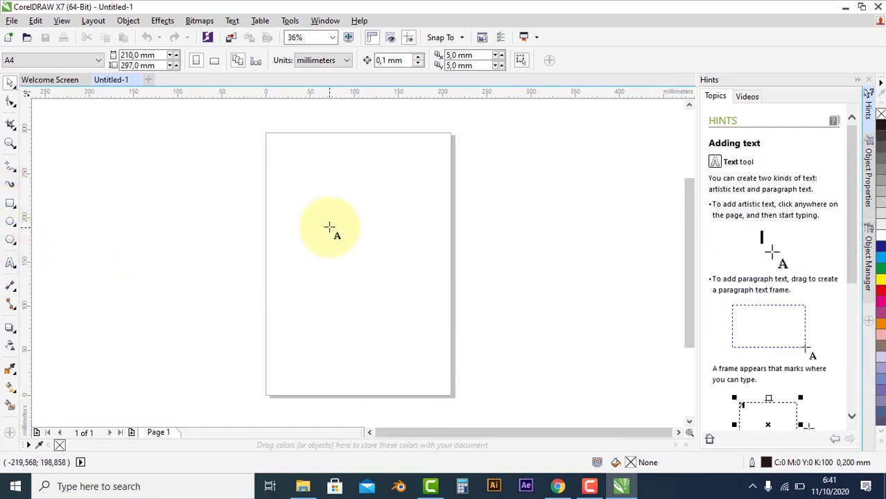
click(299, 242)
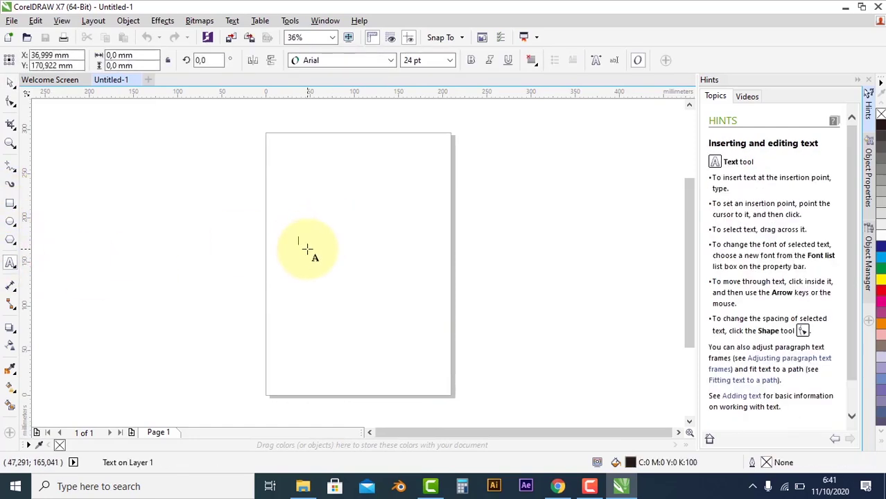
text(Retro)
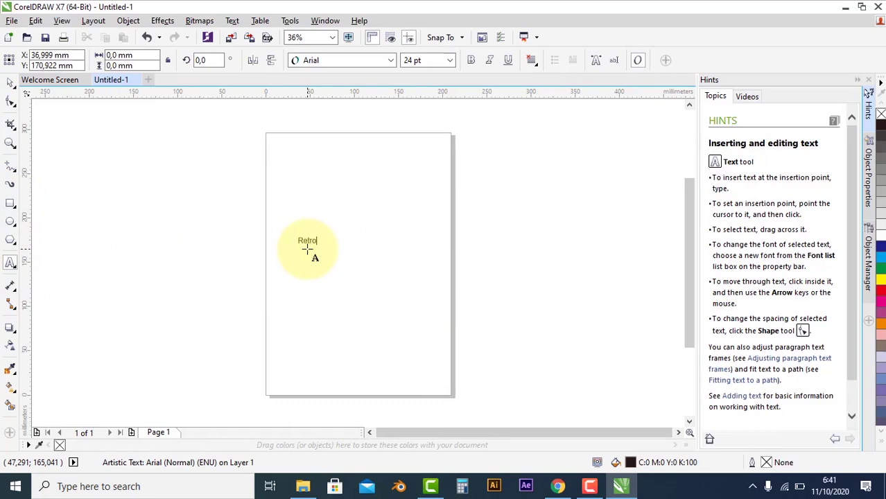
click(11, 83)
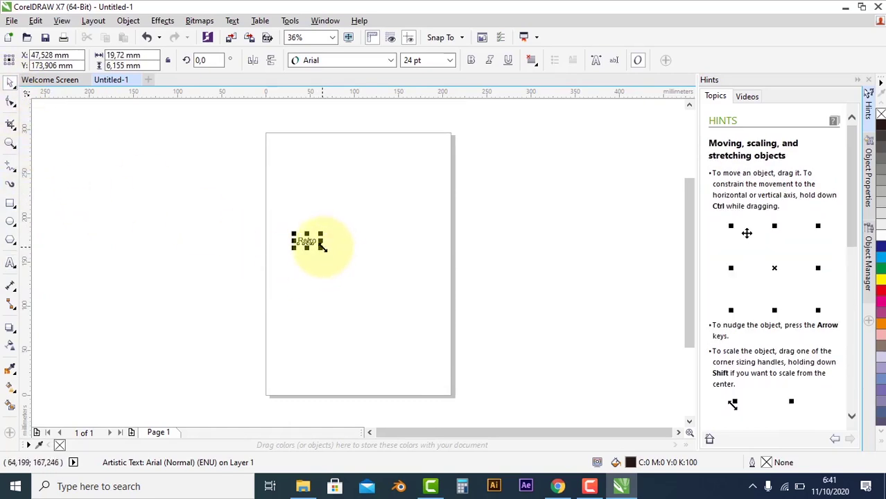
- Enlarge the Retro text about six times, to roughly 153 pt, and reselect it
drag(323, 243, 416, 359)
click(426, 359)
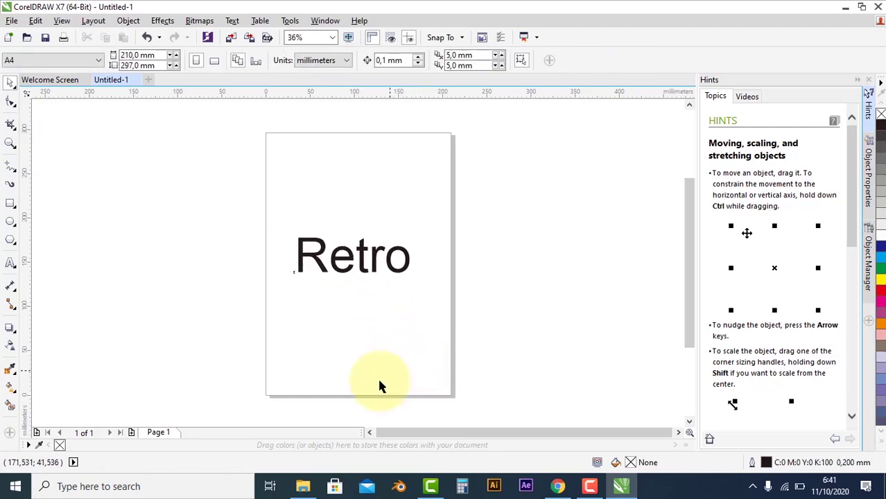
click(303, 486)
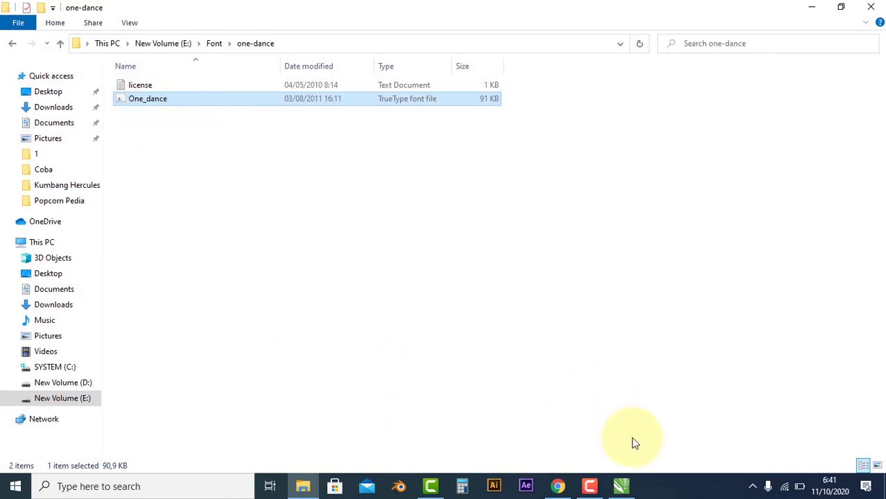
click(621, 487)
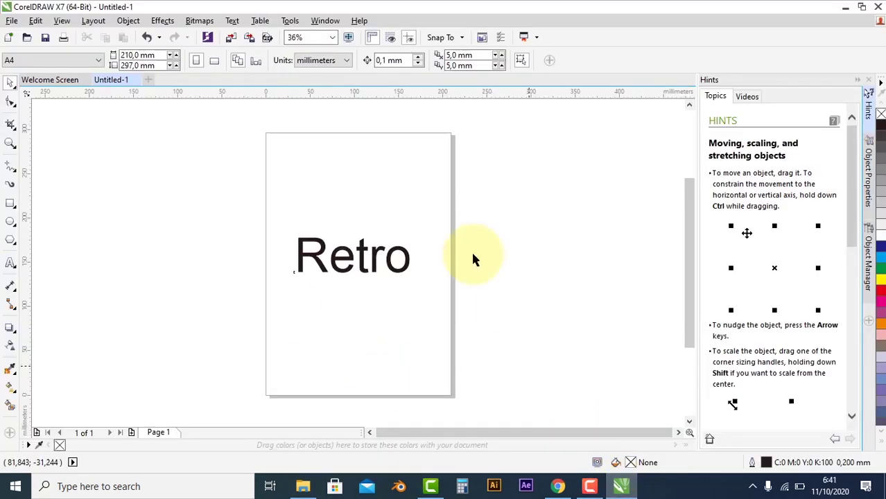
click(409, 264)
scroll(474, 254, down, 2)
scroll(309, 258, up, 2)
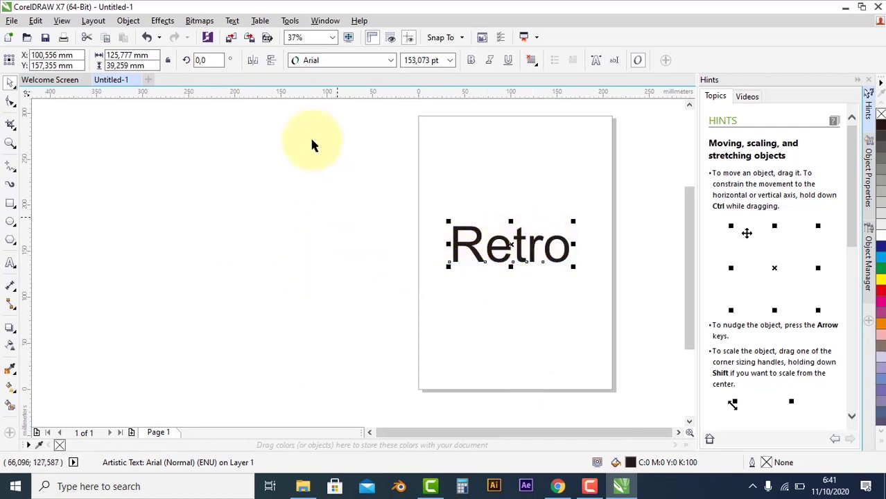
- Switch the Retro text from Arial to One Dance, found by searching 'one' in the font list
click(331, 61)
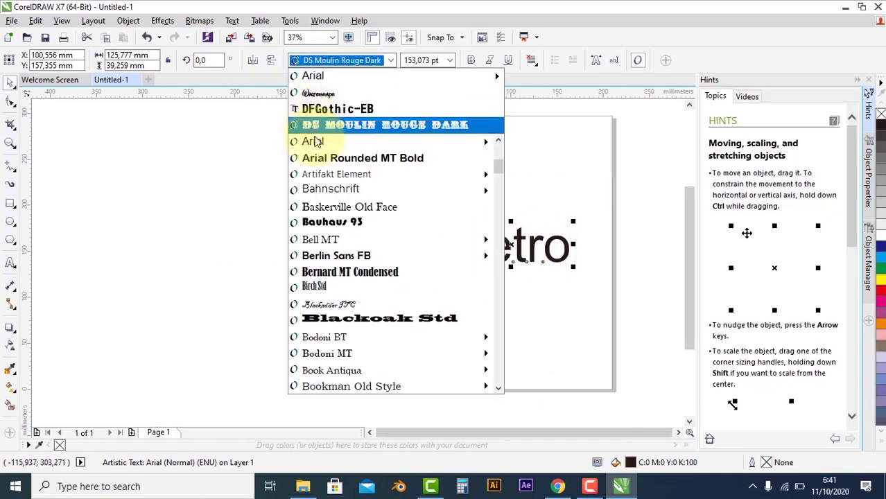
scroll(344, 295, down, 2)
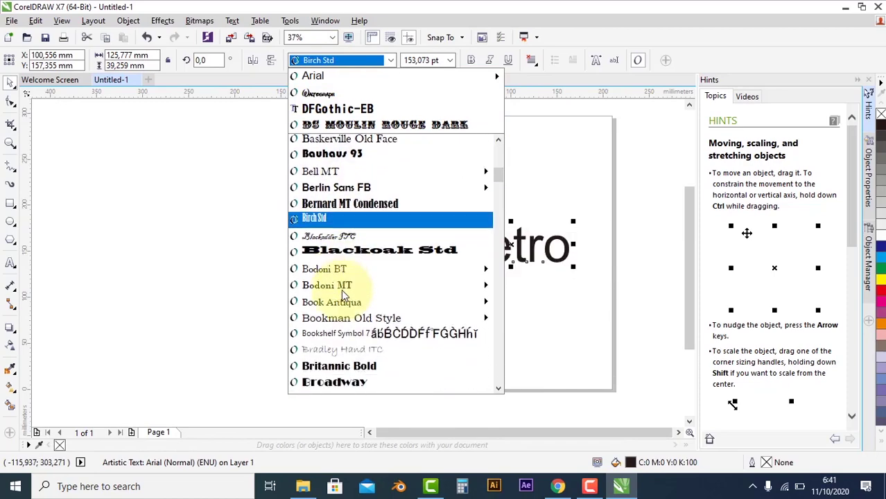
scroll(346, 274, down, 2)
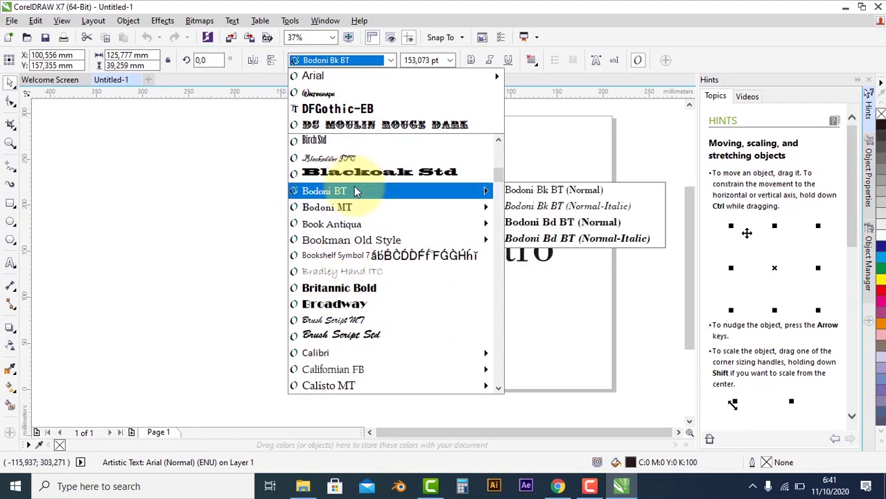
text(o)
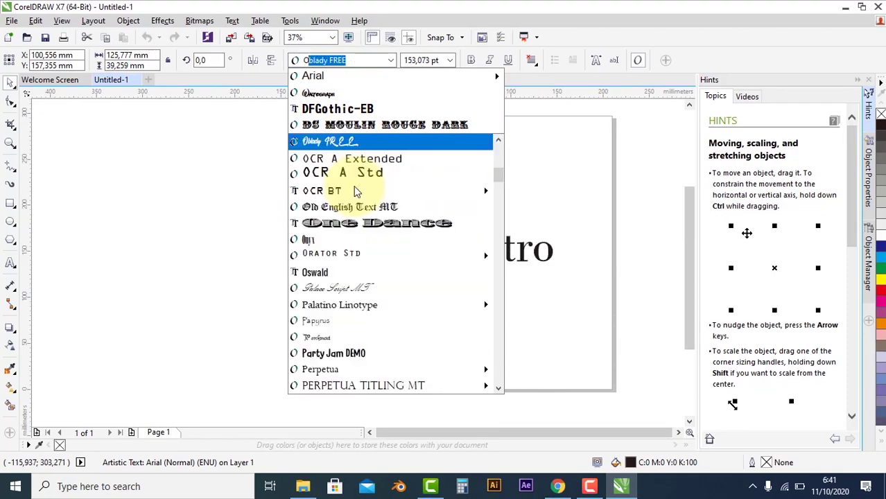
text(ne Dance)
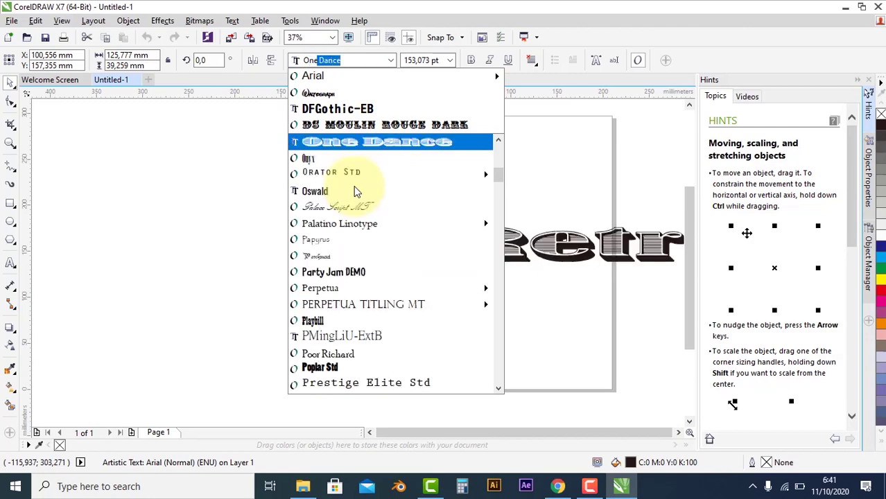
click(378, 152)
click(222, 273)
scroll(221, 273, down, 1)
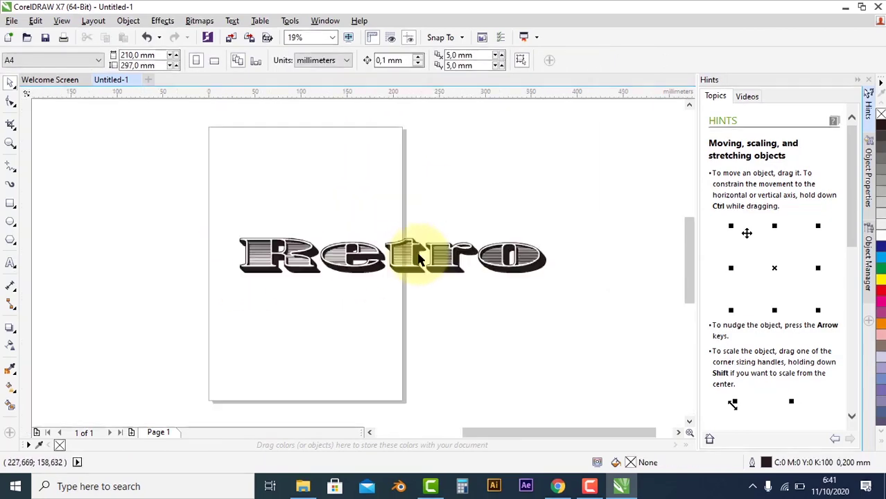
scroll(419, 258, up, 2)
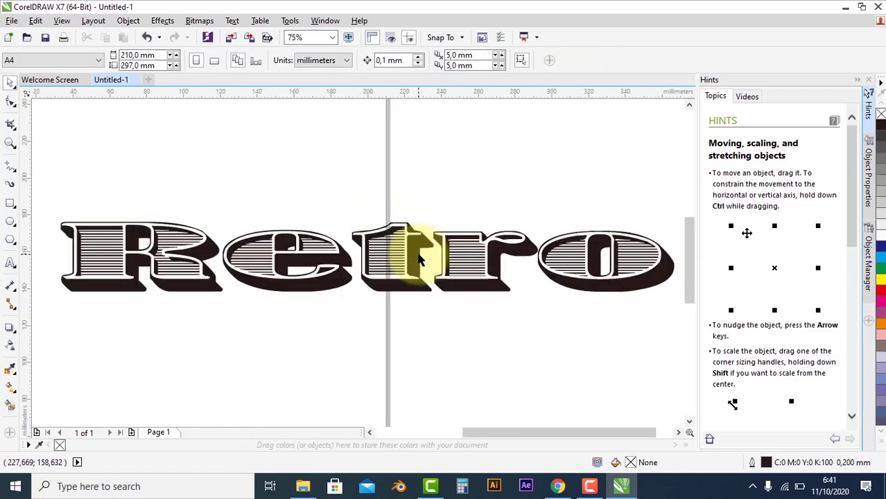
- Shrink the One Dance Retro text to about 67.8 pt so it fits the page
scroll(419, 258, down, 1)
click(459, 254)
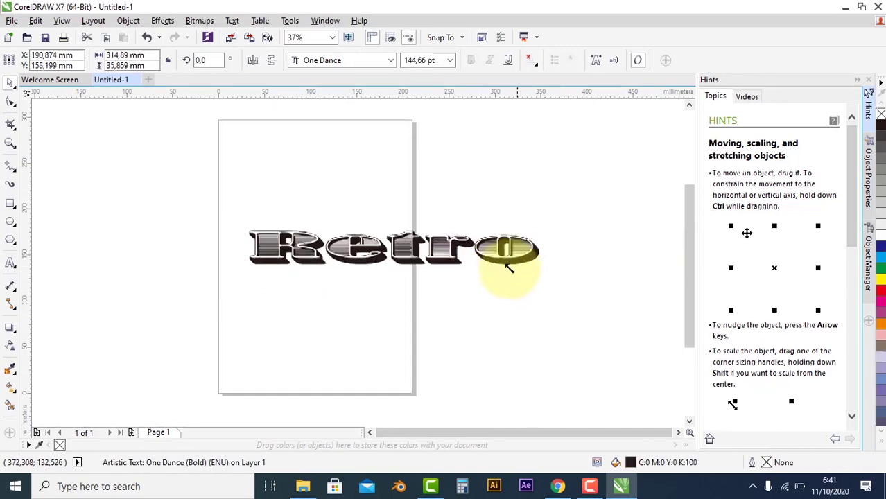
drag(510, 269, 401, 263)
click(372, 274)
scroll(355, 251, up, 3)
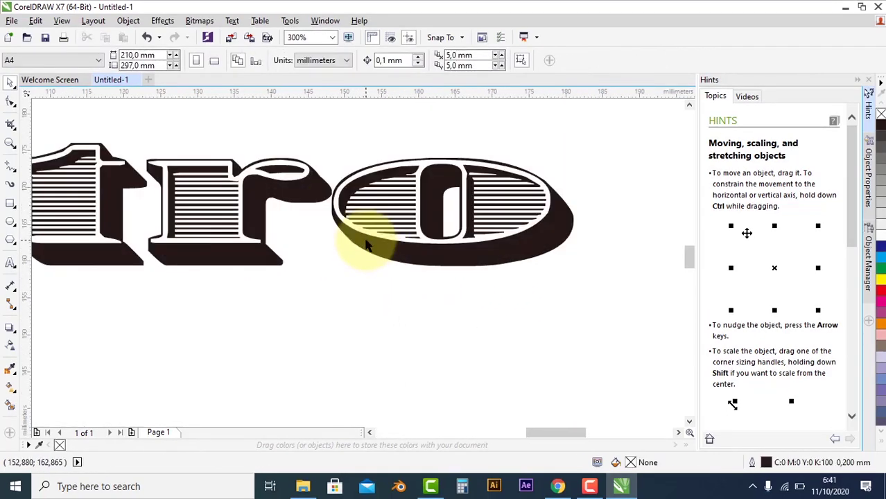
scroll(368, 244, down, 2)
scroll(260, 222, down, 1)
- Fill the Retro text with red from the color palette
click(262, 226)
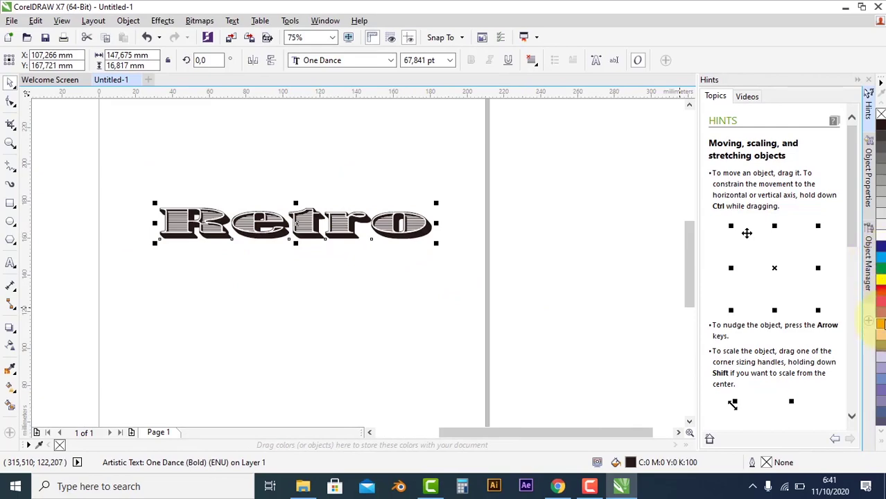
click(881, 294)
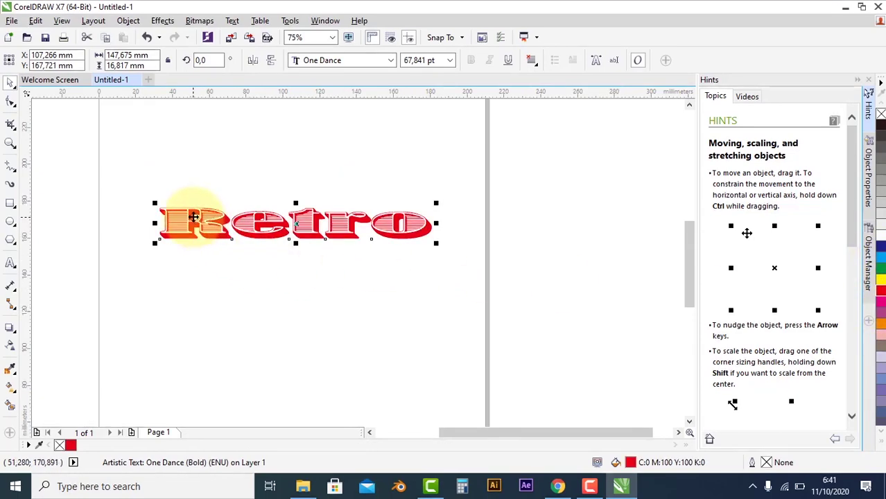
scroll(188, 208, up, 2)
click(340, 304)
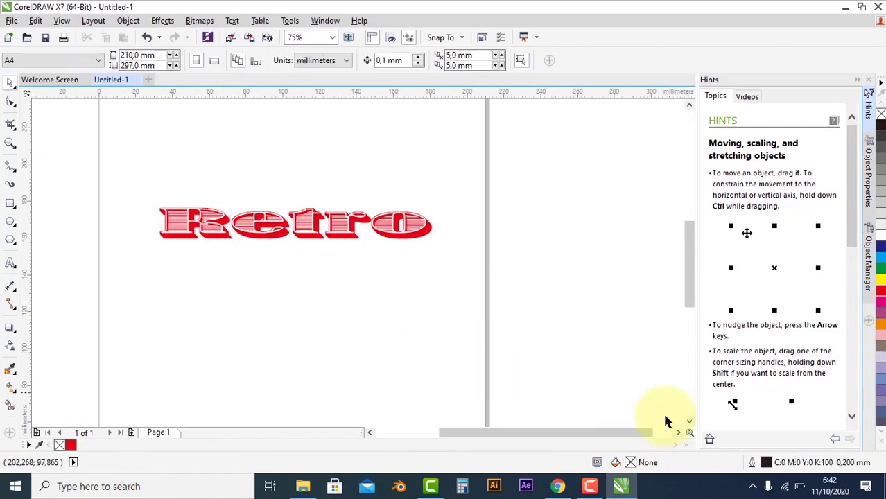
- Return to the 1001 Free Fonts site and open the Comic Cartoon category
click(559, 488)
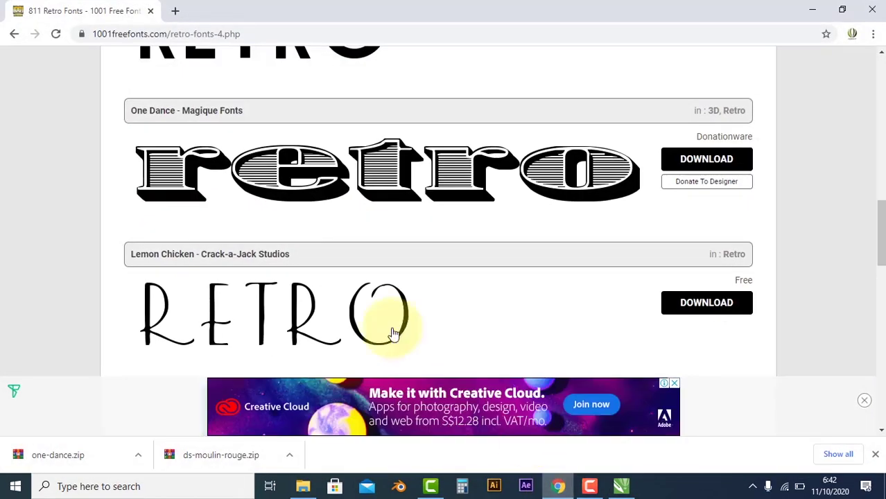
scroll(392, 337, up, 2)
scroll(317, 238, up, 5)
scroll(318, 238, up, 3)
click(337, 248)
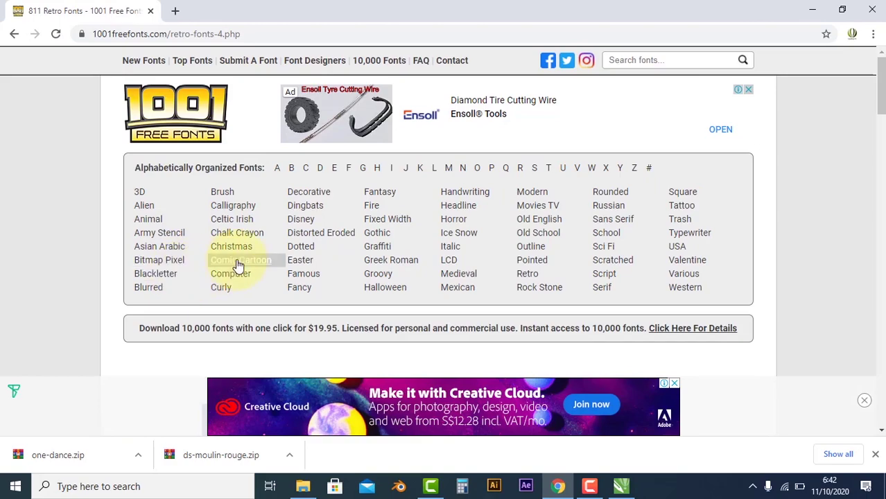
click(303, 279)
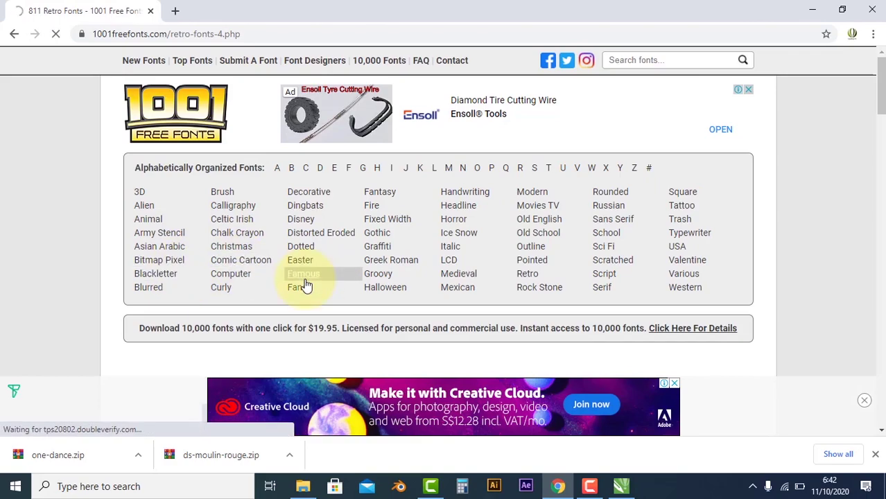
scroll(370, 278, down, 2)
scroll(371, 277, down, 2)
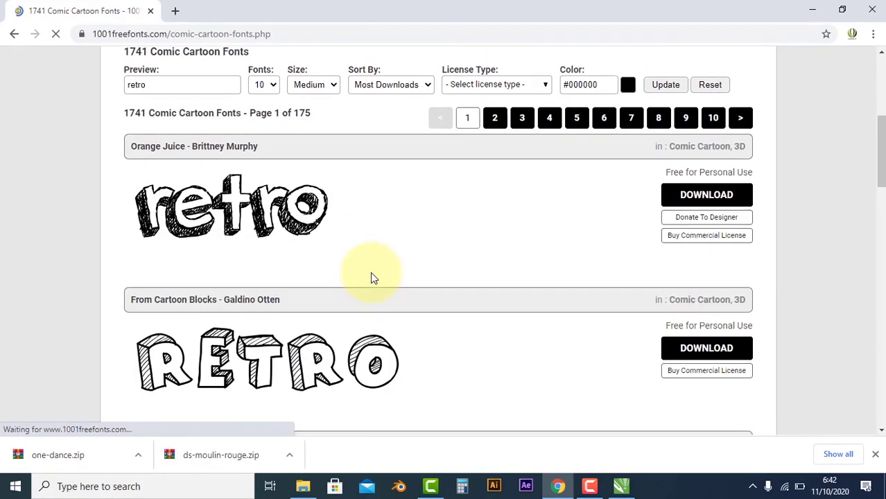
scroll(370, 278, down, 2)
scroll(371, 278, down, 3)
scroll(370, 278, down, 2)
scroll(370, 277, down, 3)
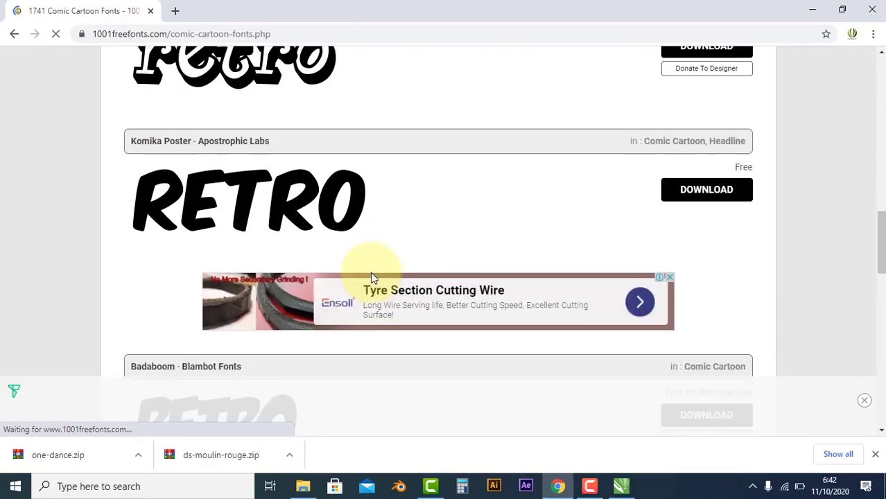
scroll(372, 276, down, 3)
scroll(372, 276, down, 2)
scroll(372, 276, down, 2)
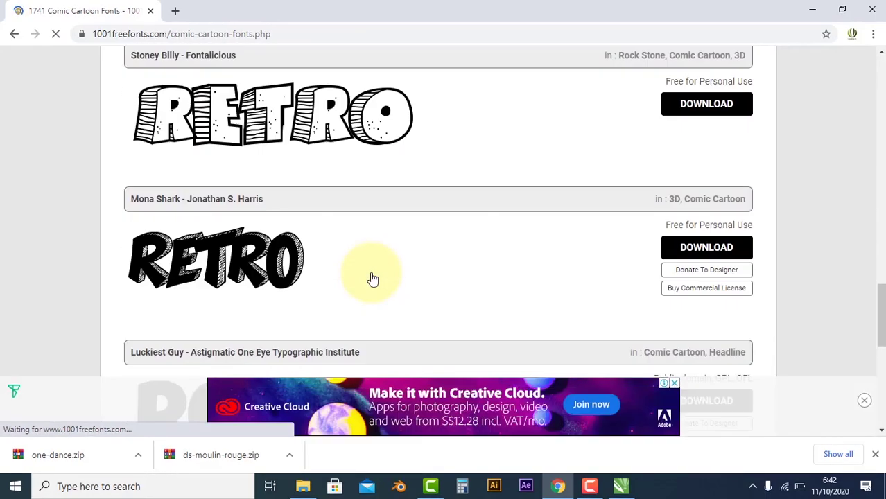
scroll(373, 279, down, 3)
scroll(372, 278, down, 3)
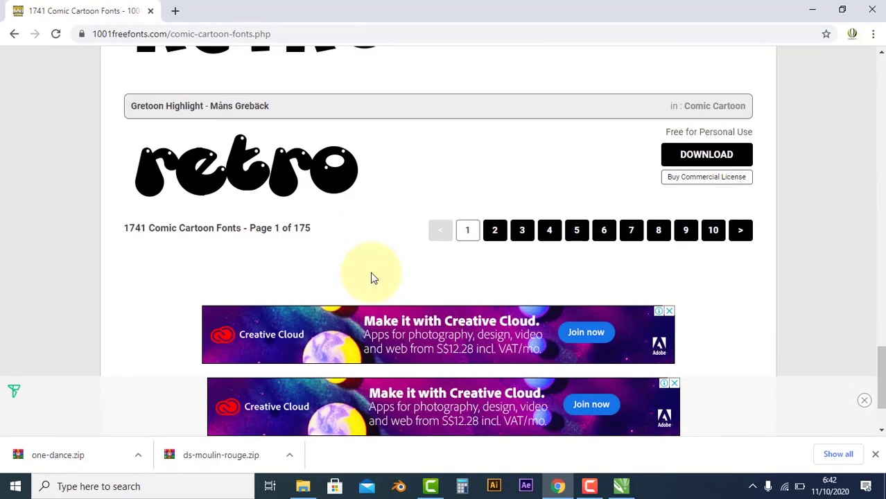
- Go to page 2 of the results and download Caveman as caveman.zip
click(495, 238)
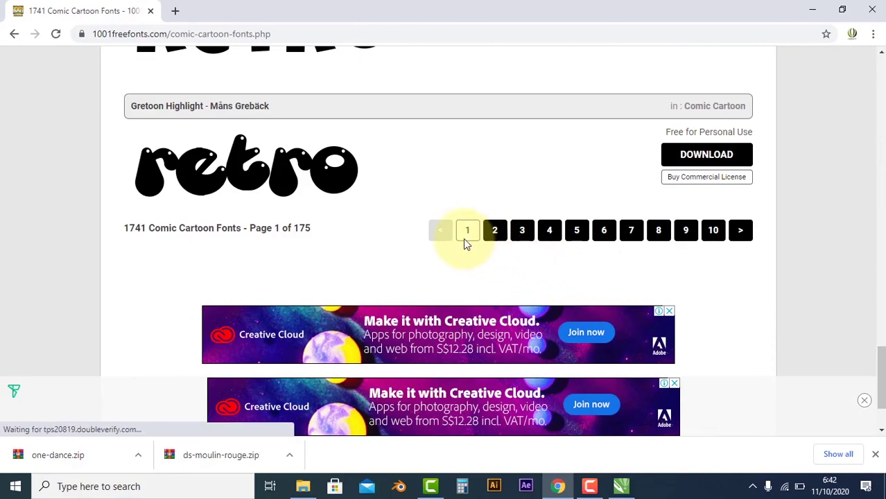
scroll(388, 249, down, 4)
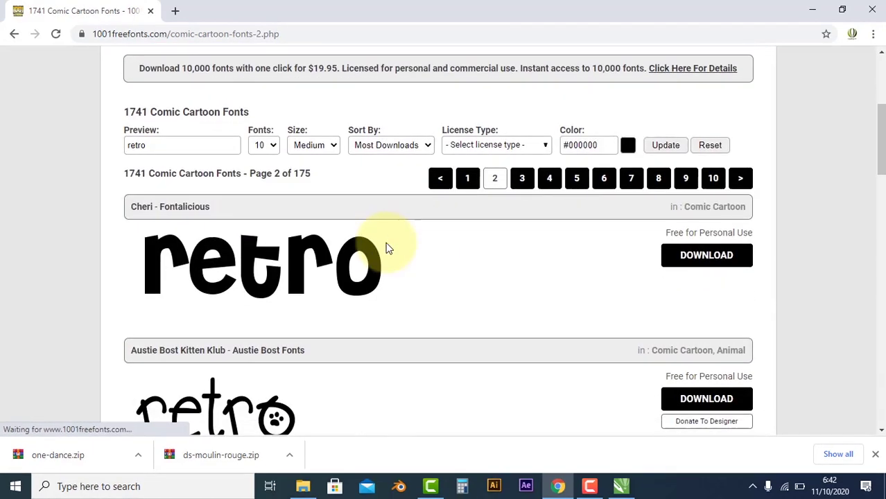
scroll(388, 248, down, 1)
scroll(388, 248, down, 2)
scroll(389, 248, down, 2)
scroll(389, 248, down, 1)
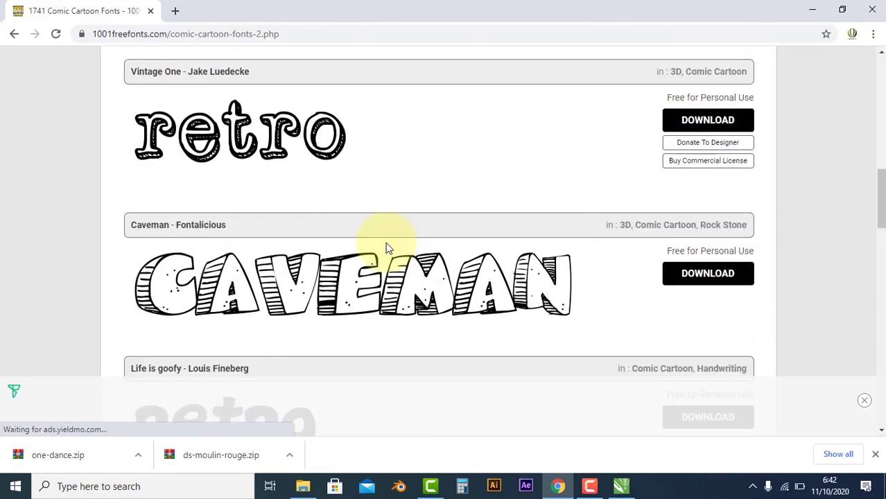
scroll(388, 248, down, 1)
scroll(386, 247, down, 1)
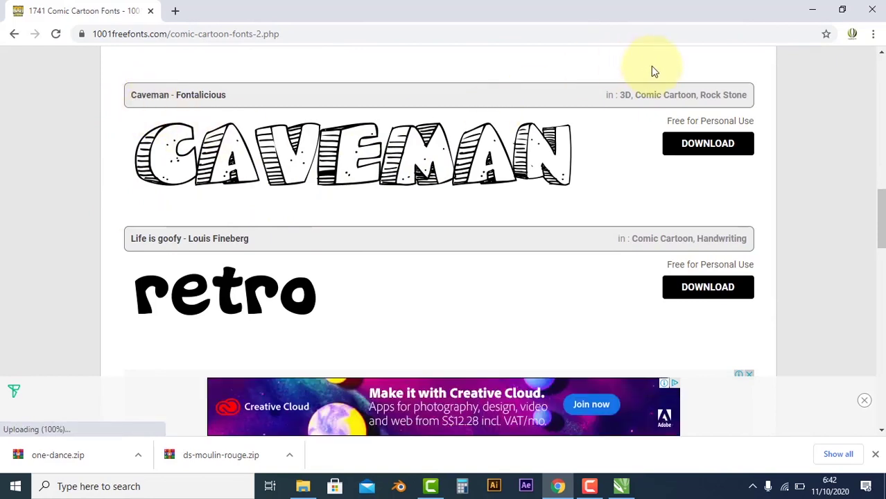
click(690, 150)
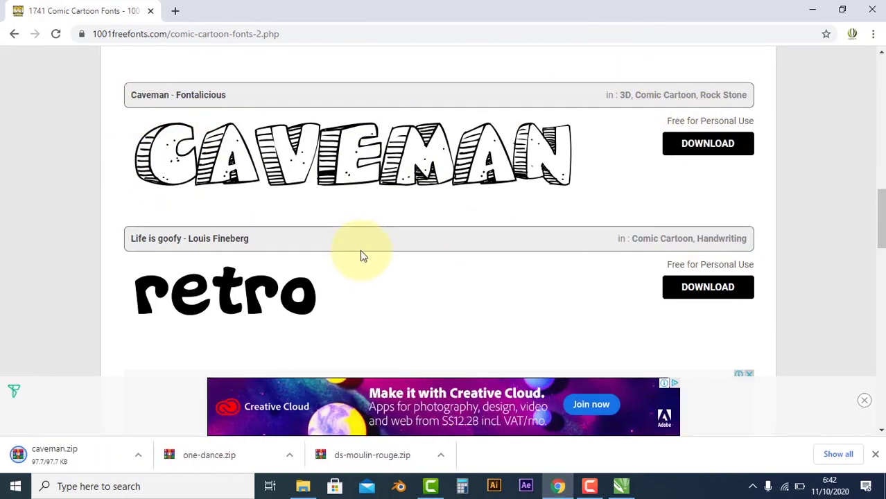
click(303, 486)
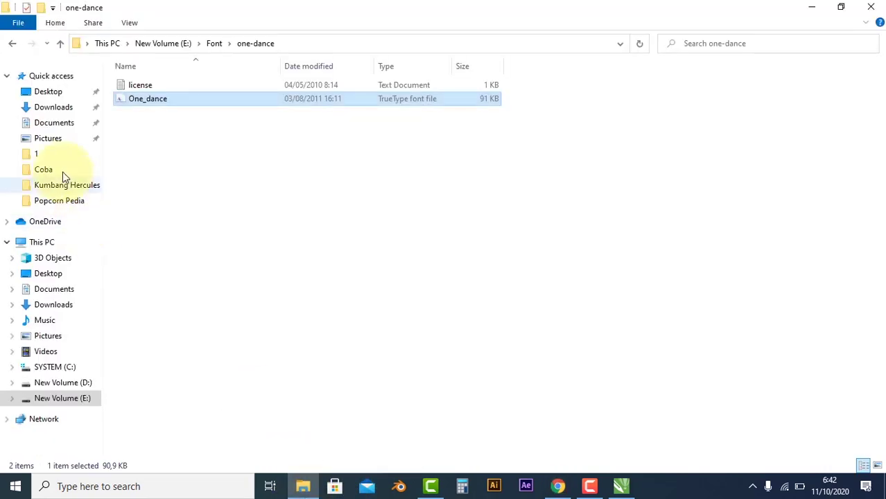
- Paste caveman.zip from Downloads into the Font folder on New Volume (E:)
click(45, 109)
click(146, 109)
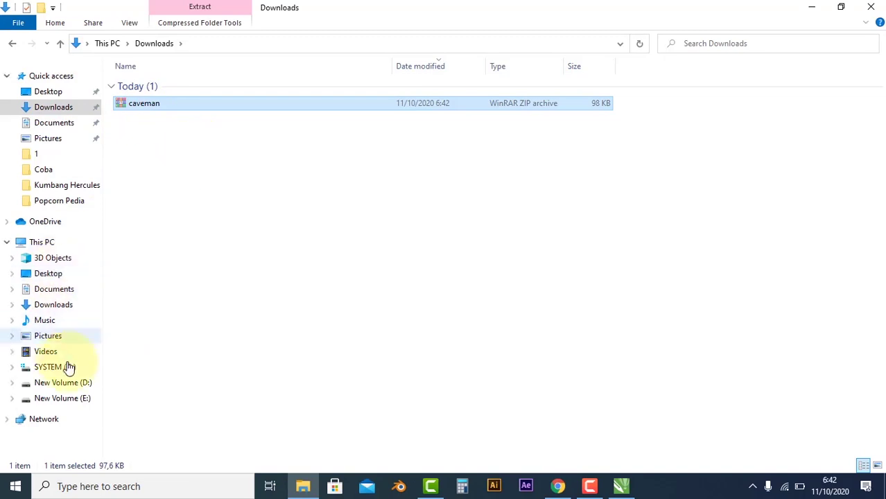
click(68, 400)
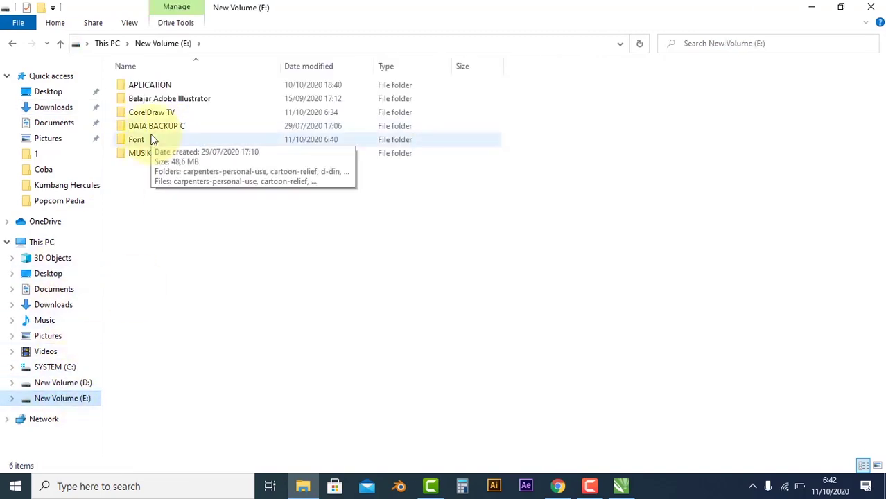
double_click(155, 140)
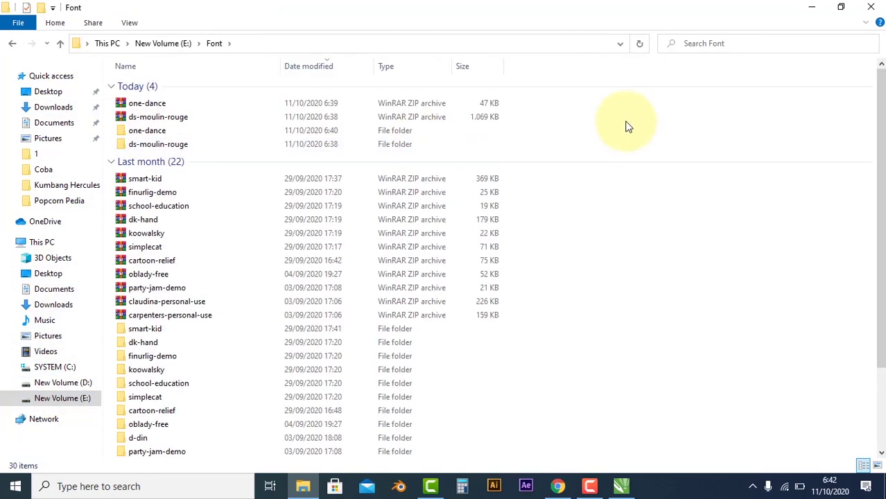
key(ctrl+v)
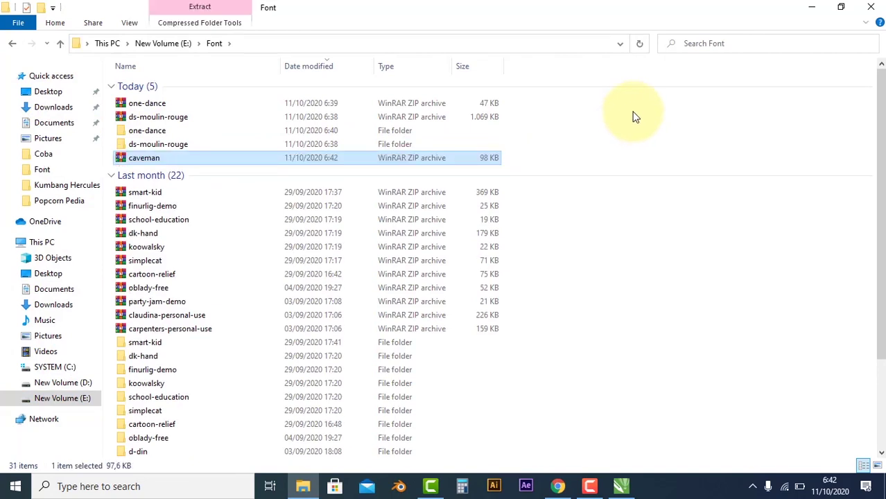
- Extract caveman.zip to a caveman folder and select the CAVEMAN_ font file inside
right_click(276, 158)
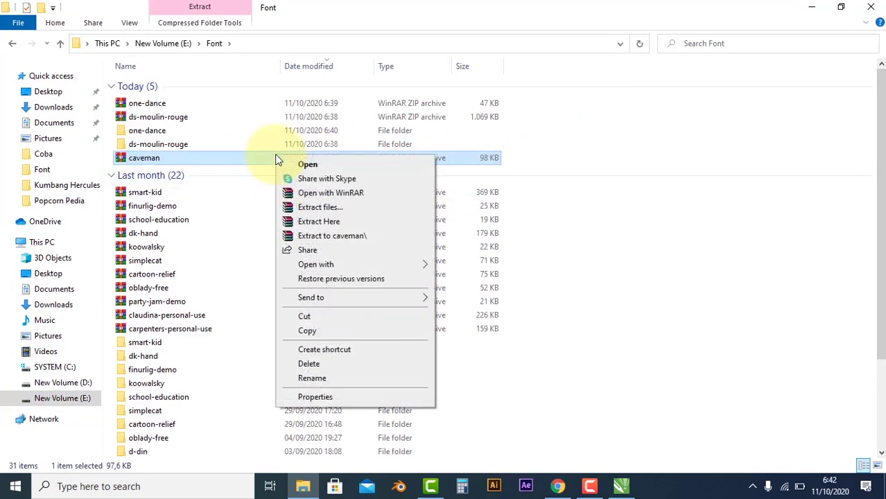
click(340, 237)
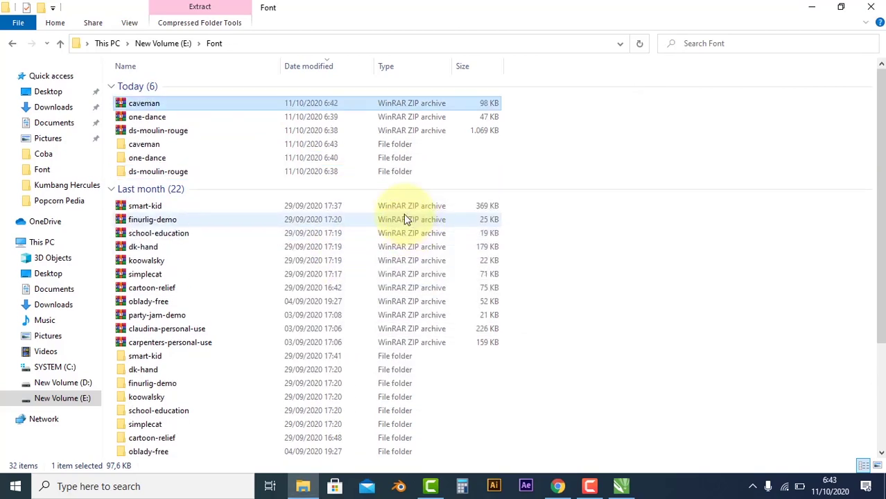
double_click(156, 145)
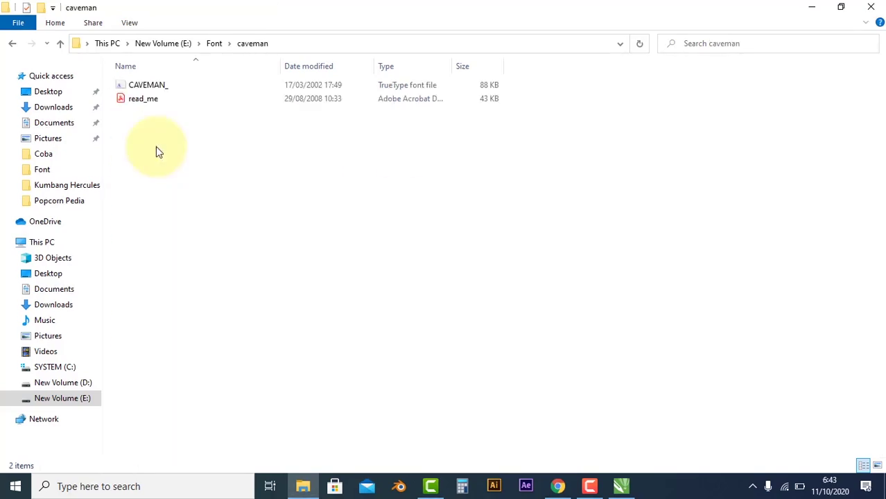
click(166, 89)
- Install the CAVEMAN_ TrueType font from its Font Viewer preview, then close the preview
double_click(158, 85)
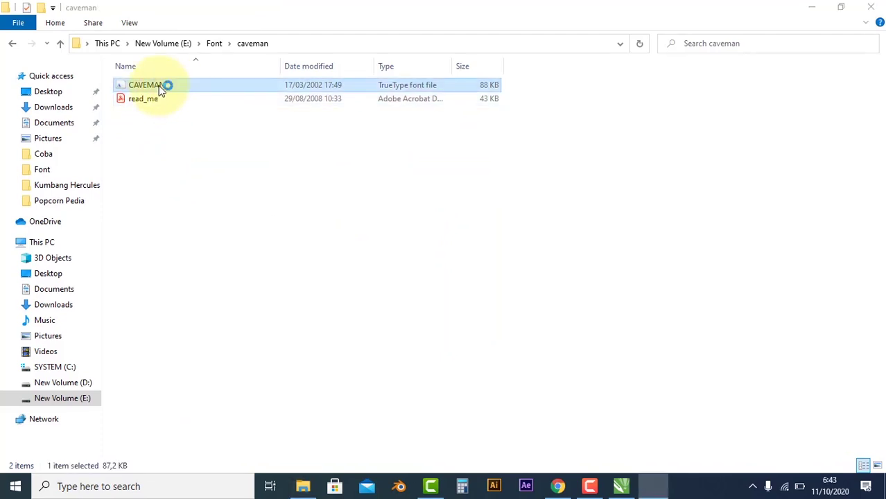
click(90, 68)
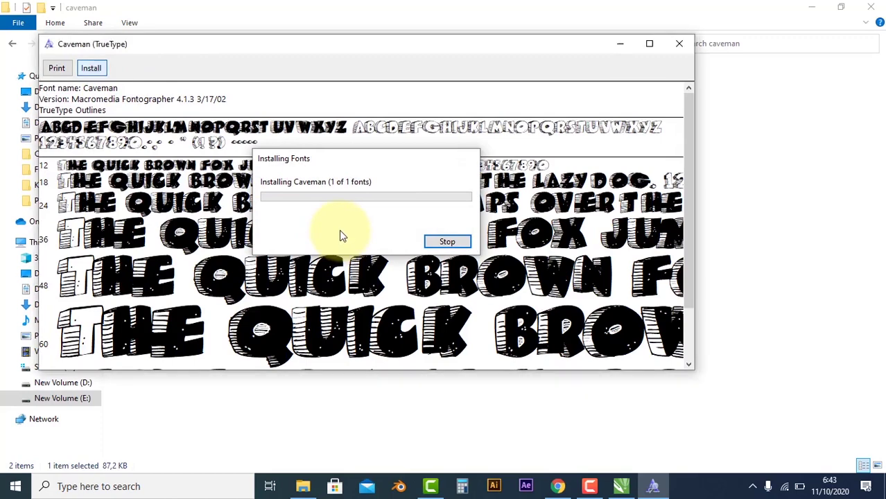
click(680, 44)
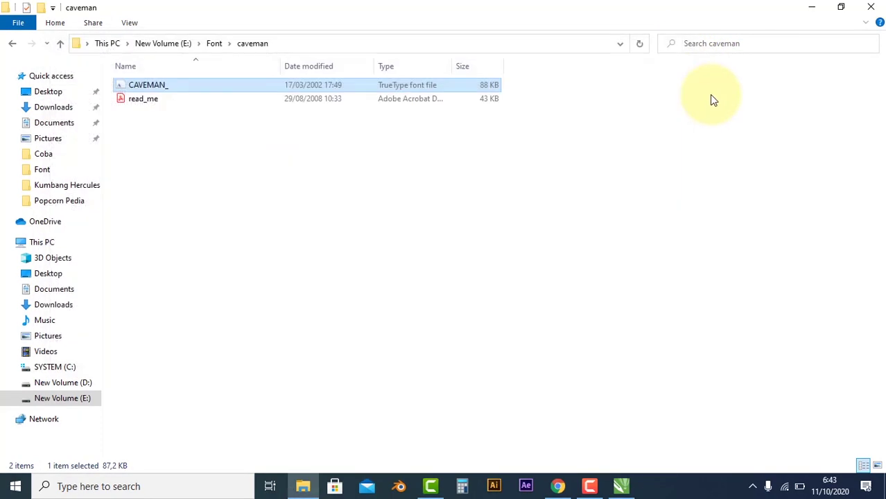
- Type a second 'Retro' in Arial below the red text and scale it to about 127 pt
click(620, 485)
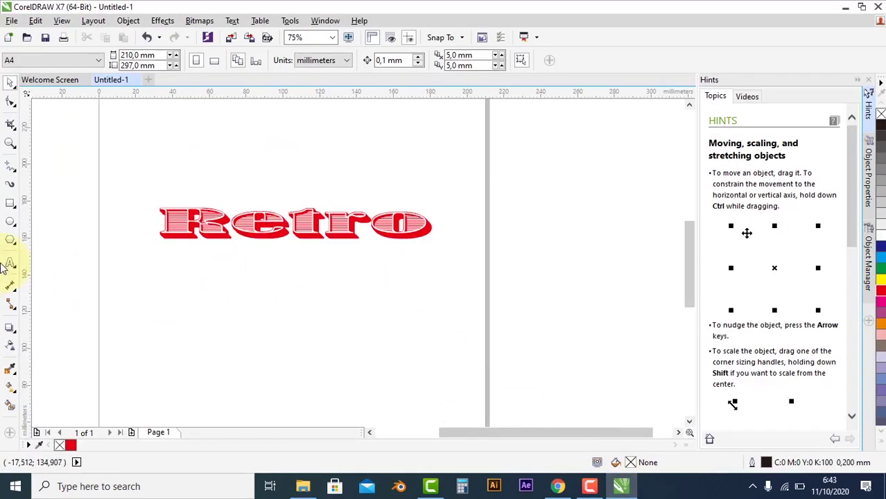
click(10, 263)
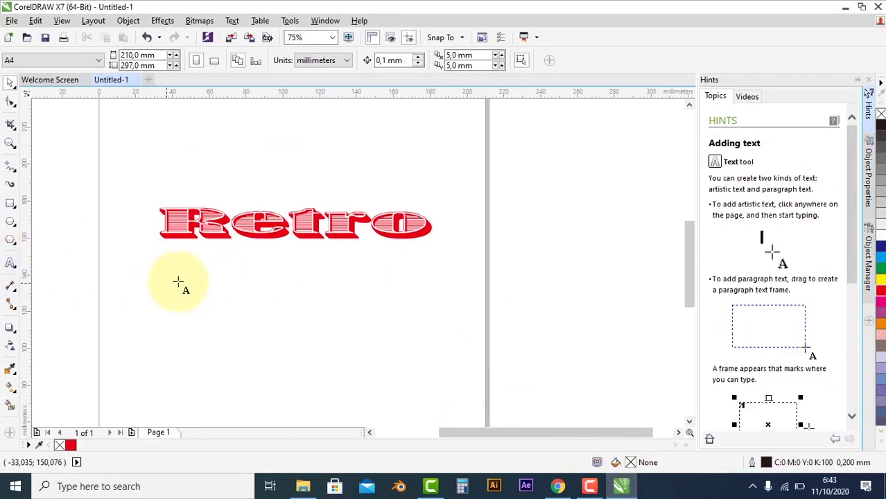
click(211, 303)
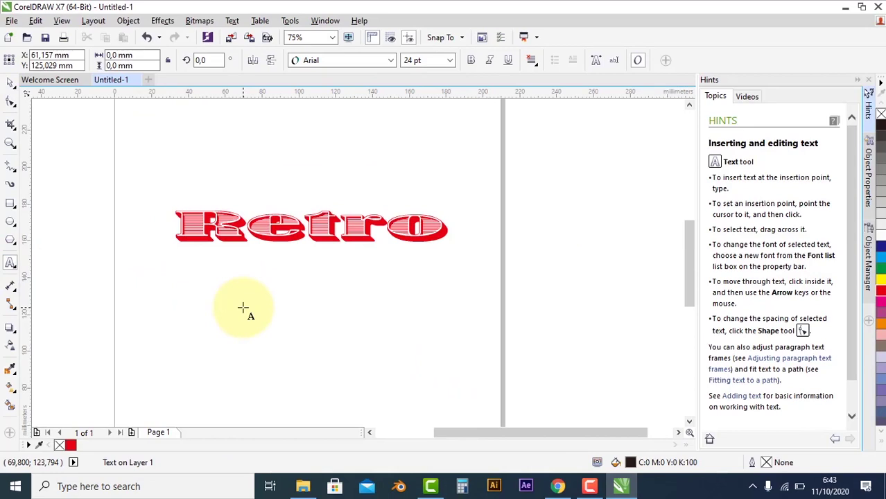
text(Retro)
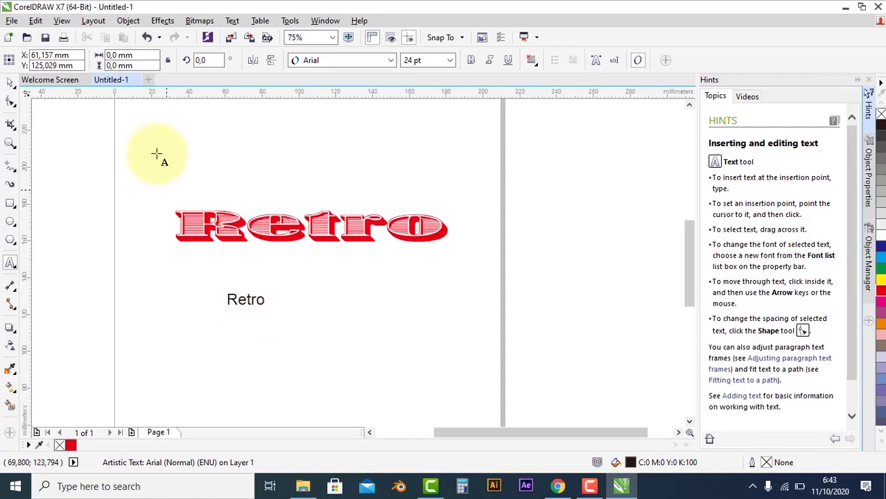
click(10, 83)
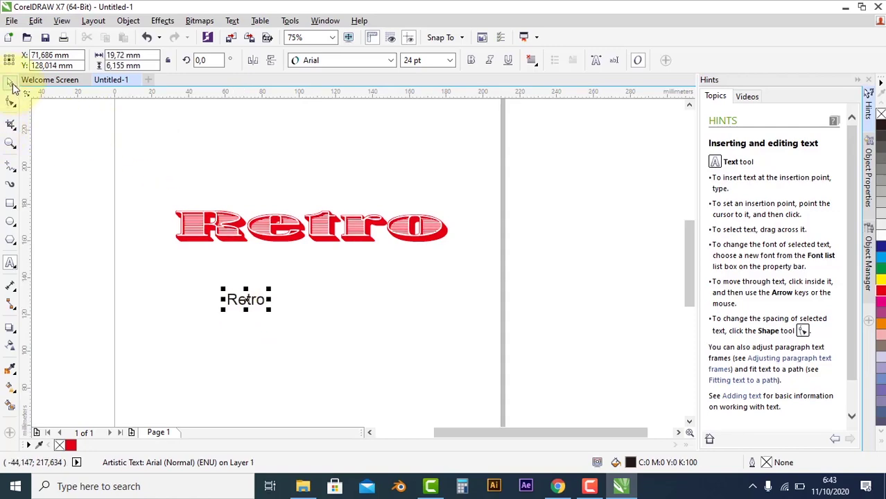
mouse_move(269, 309)
mouse_down()
mouse_move(427, 407)
mouse_move(365, 372)
mouse_up()
drag(336, 339, 346, 348)
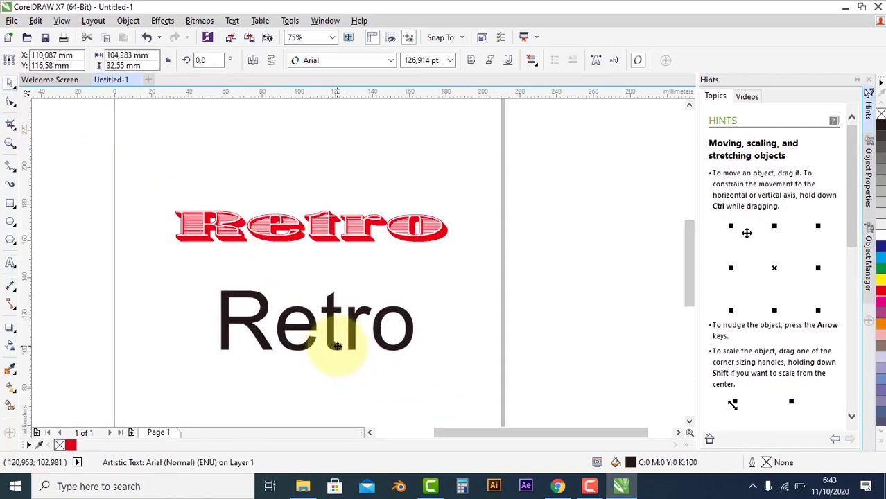
- Apply the Caveman font to the lower Retro and move it left and up
click(365, 61)
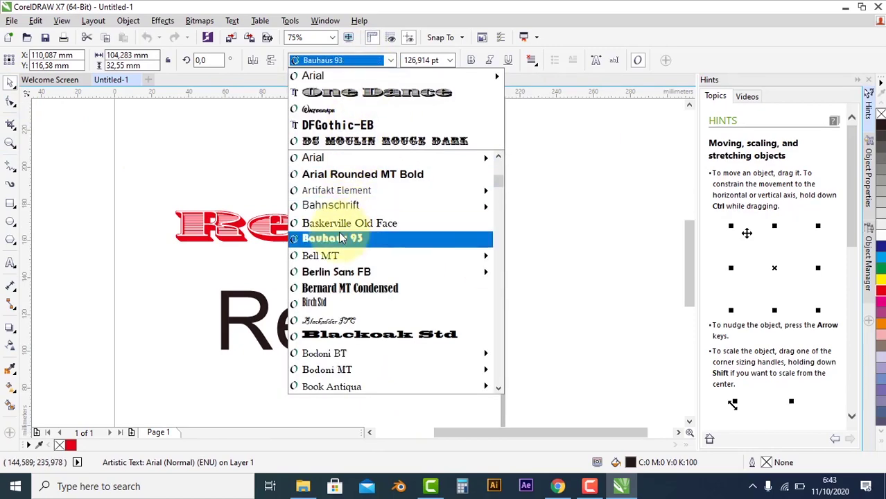
text(calibri)
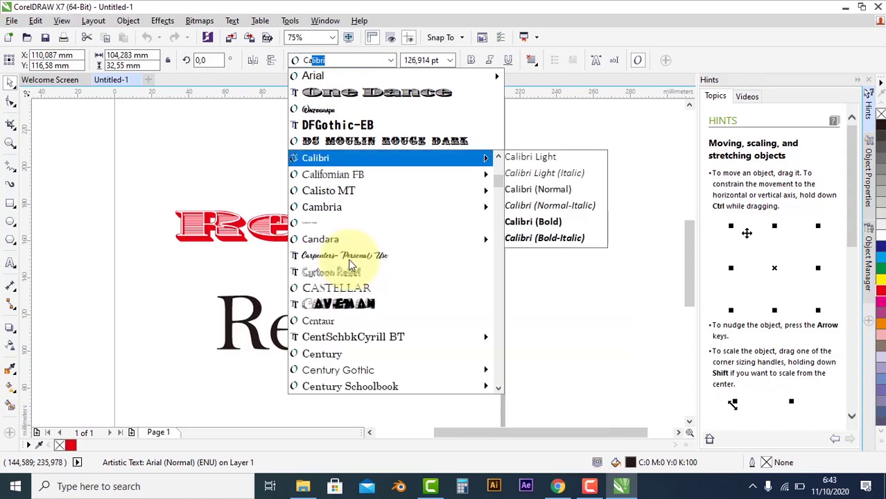
text(v)
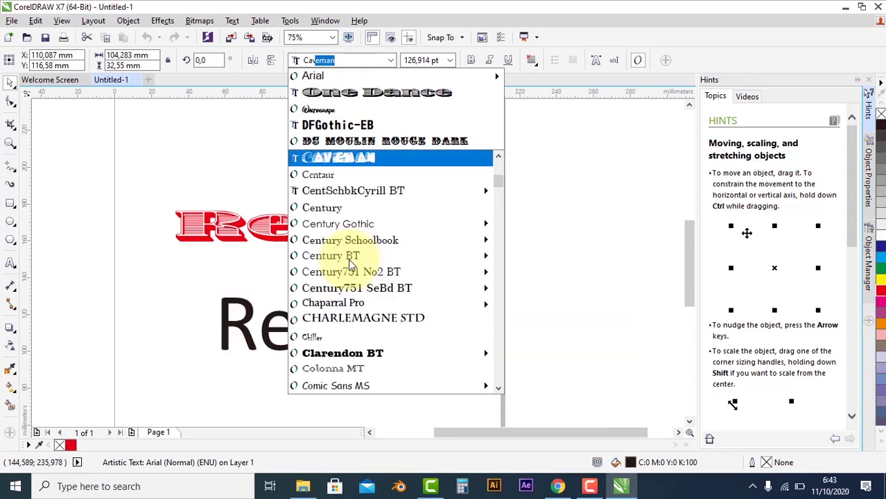
click(352, 157)
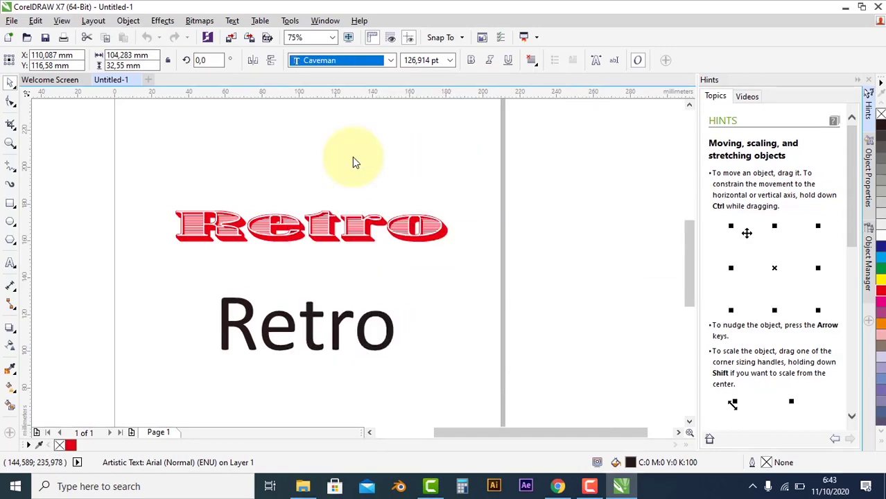
drag(396, 304, 365, 326)
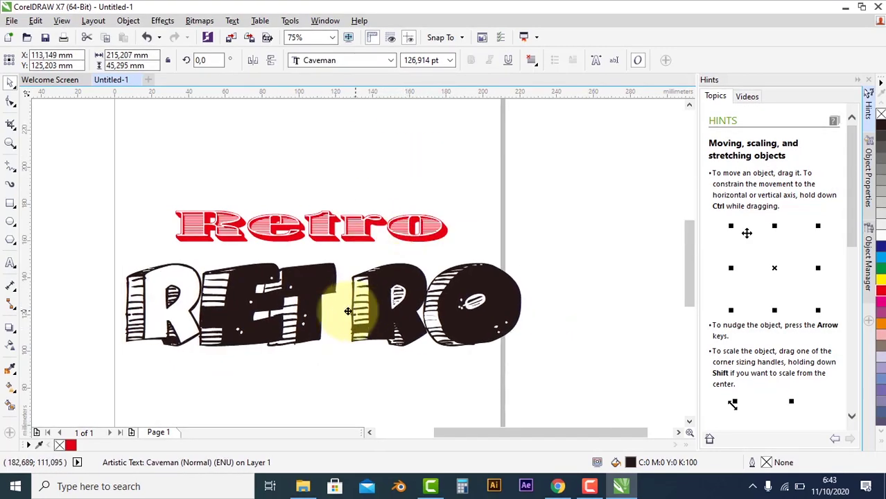
- Scale the Caveman RETRO to 87.2 pt beneath the red text and fill it cyan blue
drag(509, 351, 375, 333)
drag(354, 301, 412, 298)
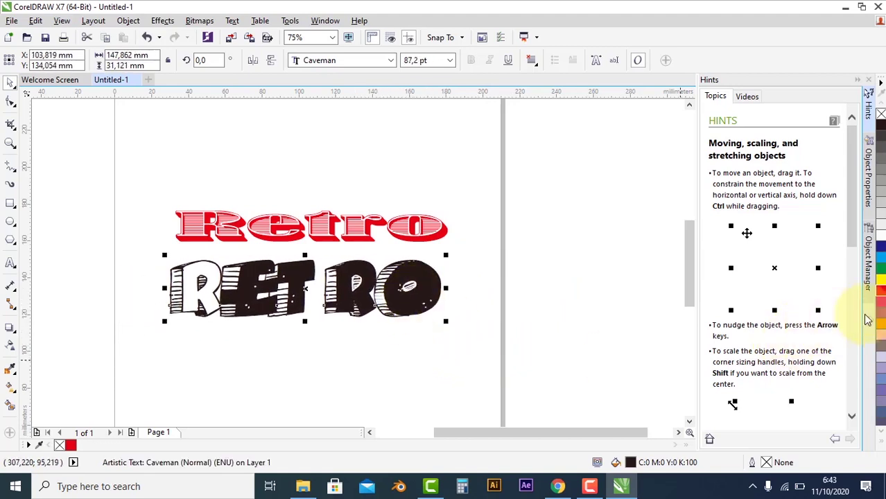
click(879, 258)
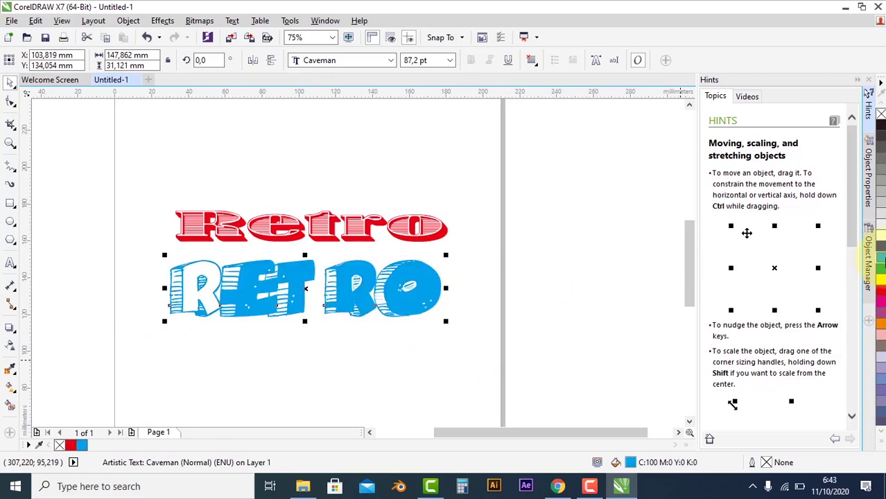
click(574, 259)
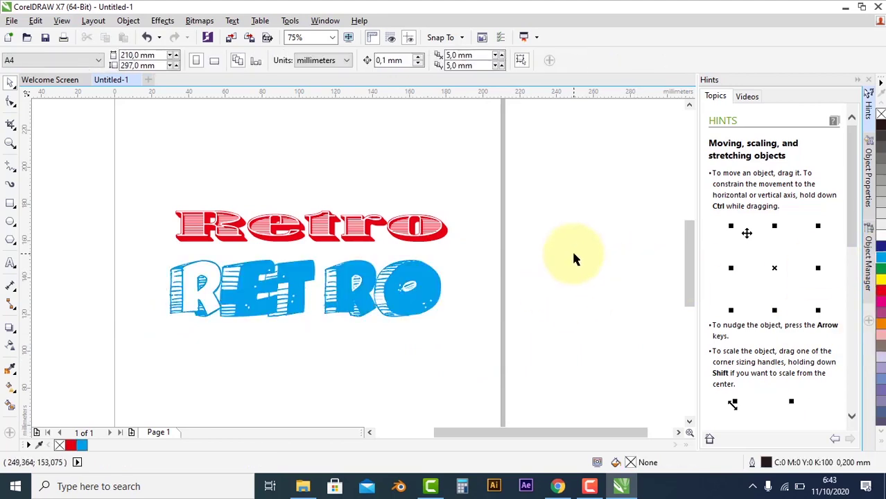